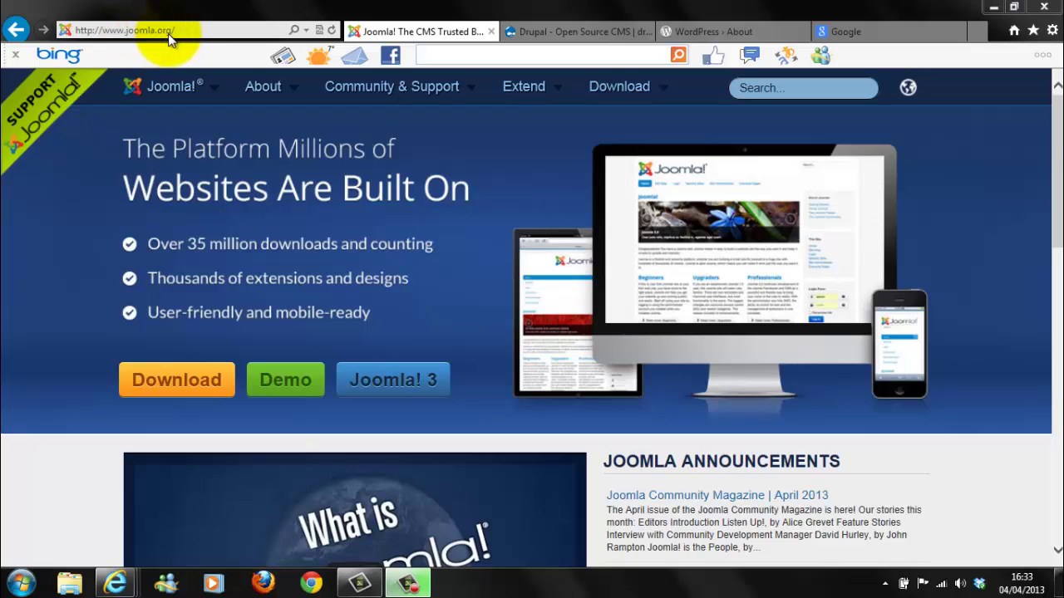
Step: Browse the navigation menus on the Joomla.org homepage
mouse_move(181, 91)
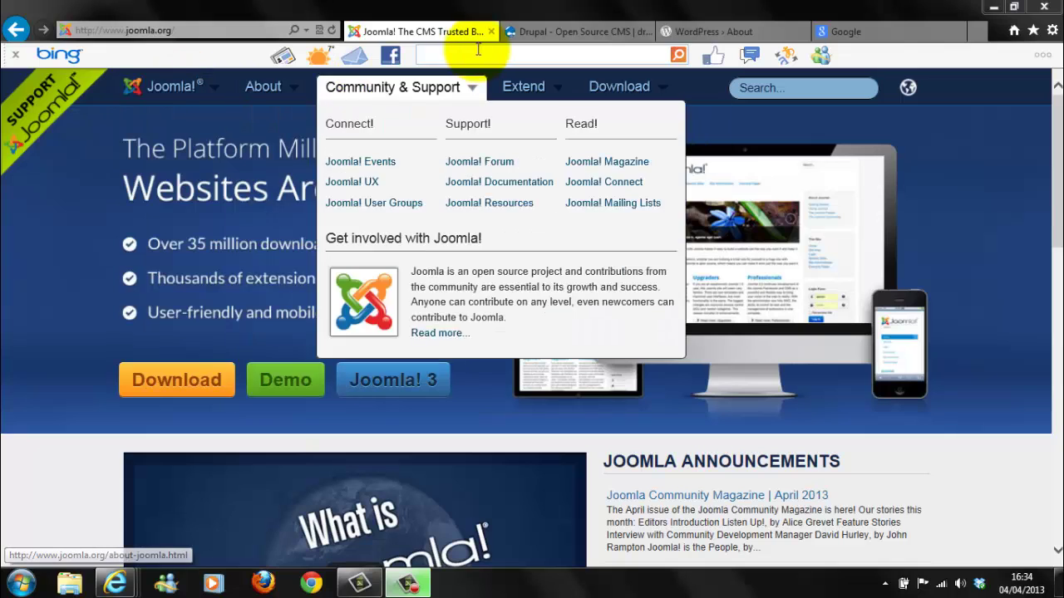
Step: Close the Drupal and WordPress About pages and return to the Joomla homepage menus
click(588, 33)
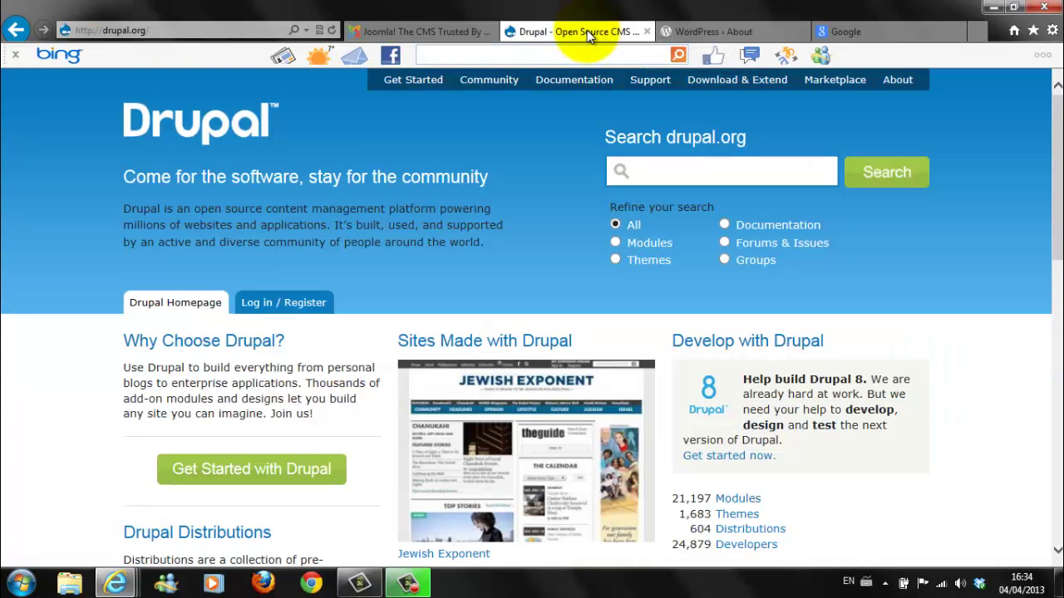
click(647, 31)
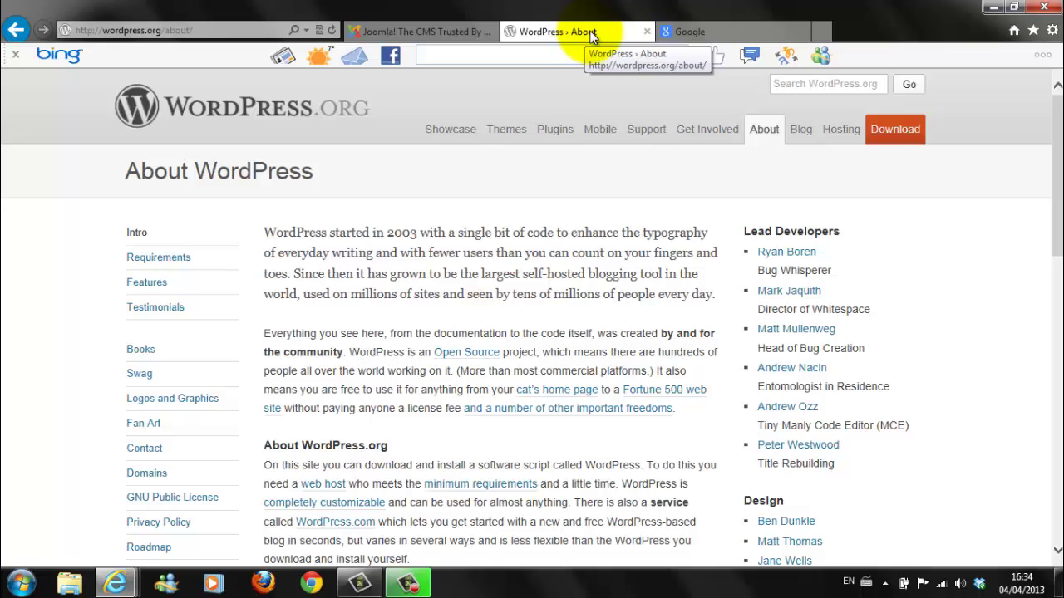
click(646, 30)
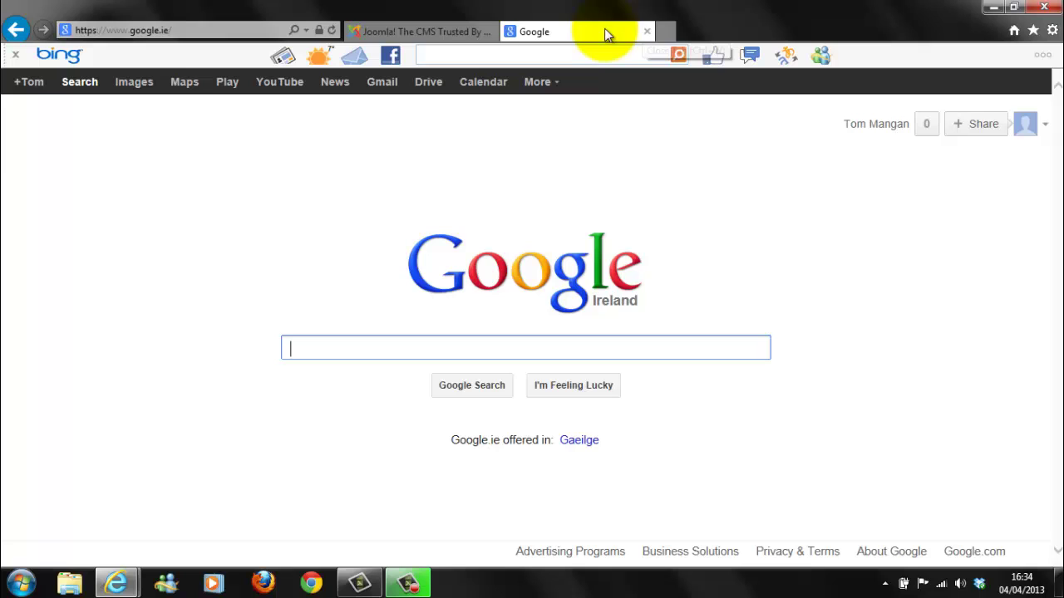
click(443, 31)
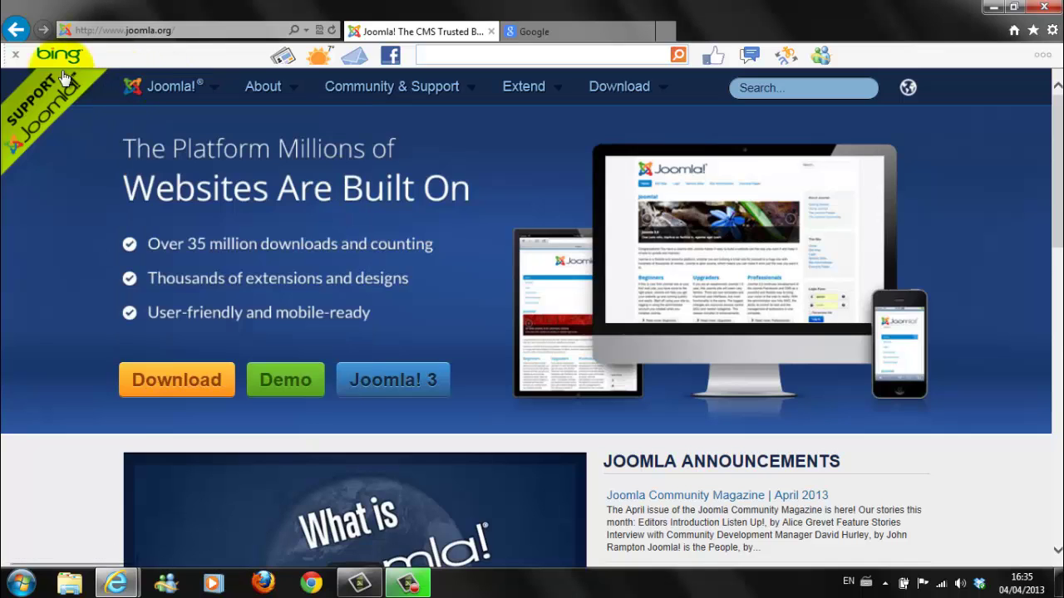
mouse_move(270, 93)
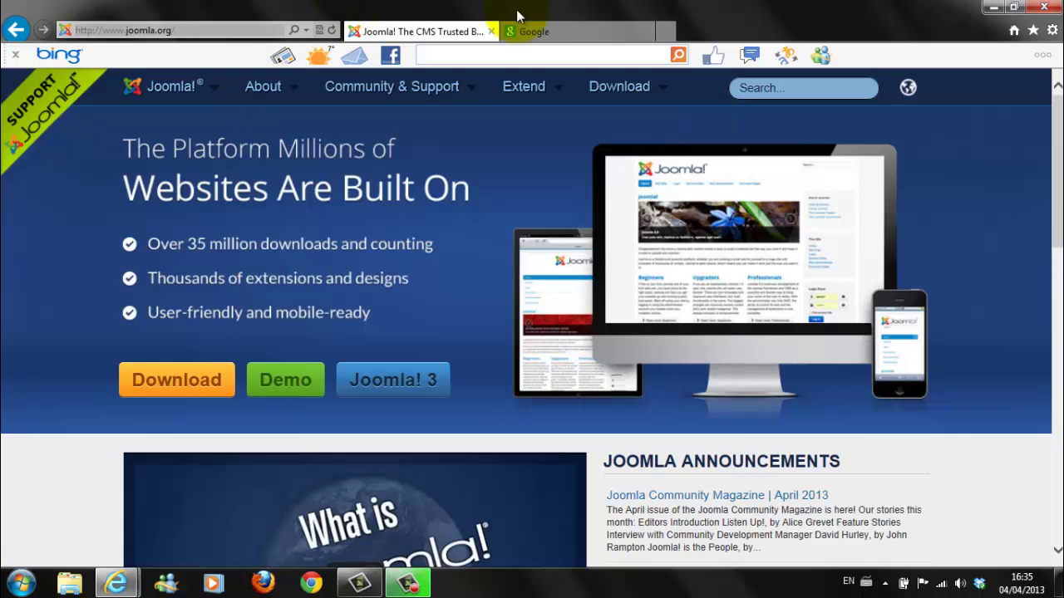
Step: Search Google for 'wamp' and open the official wampserver.com site
click(542, 33)
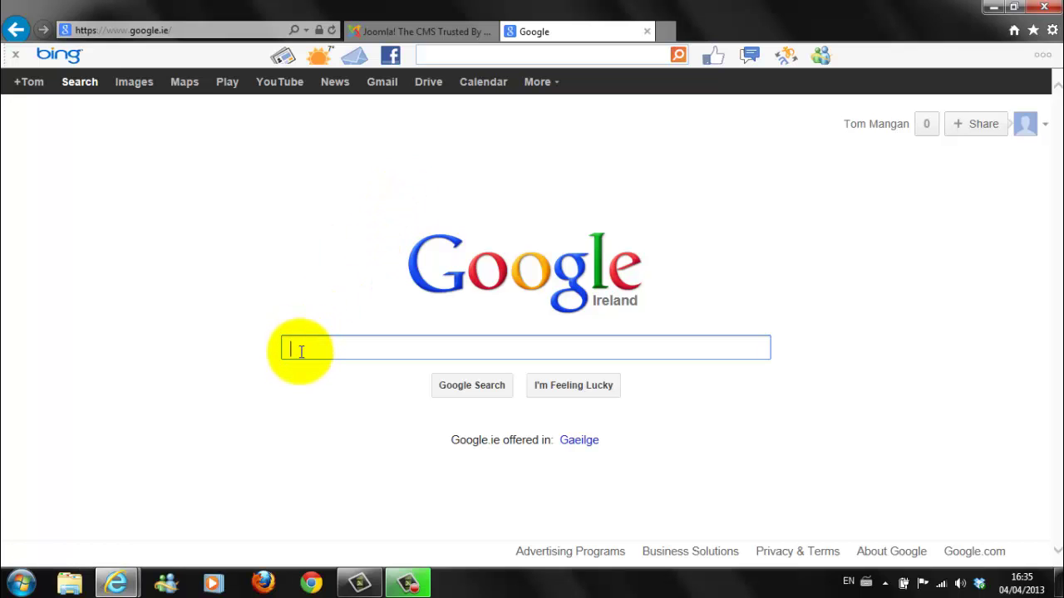
text(wa)
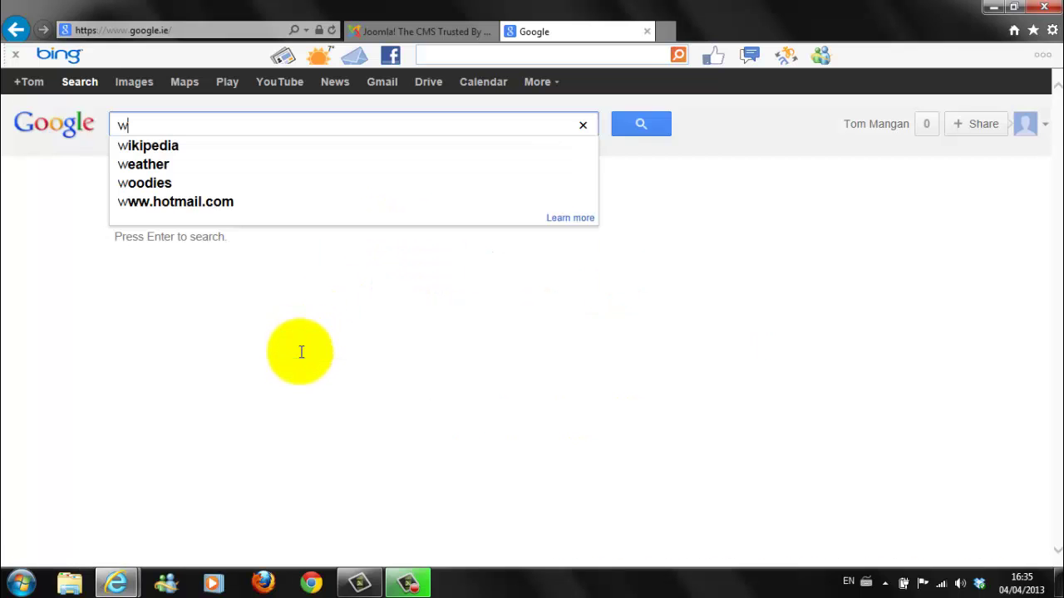
text(mp)
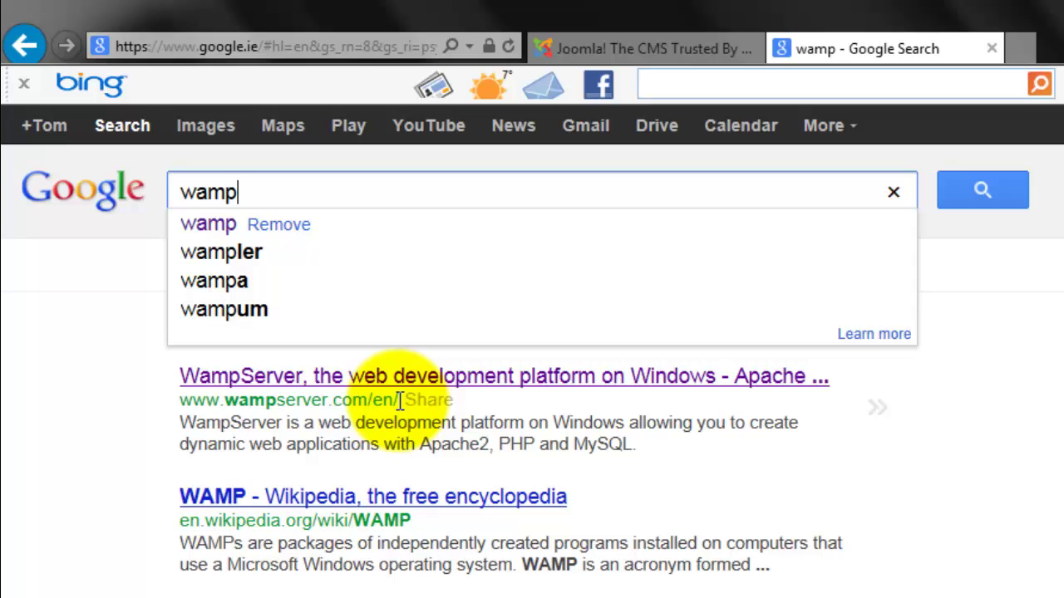
click(402, 390)
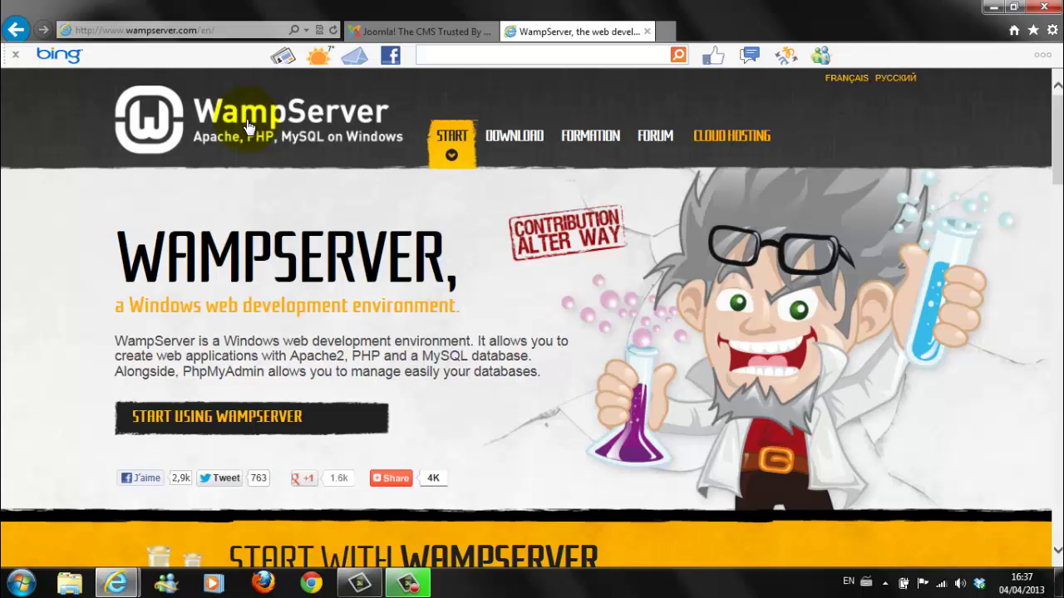
Step: Go to DOWNLOAD and scroll to the WampServer 2.2E 32- and 64-bit builds
click(515, 138)
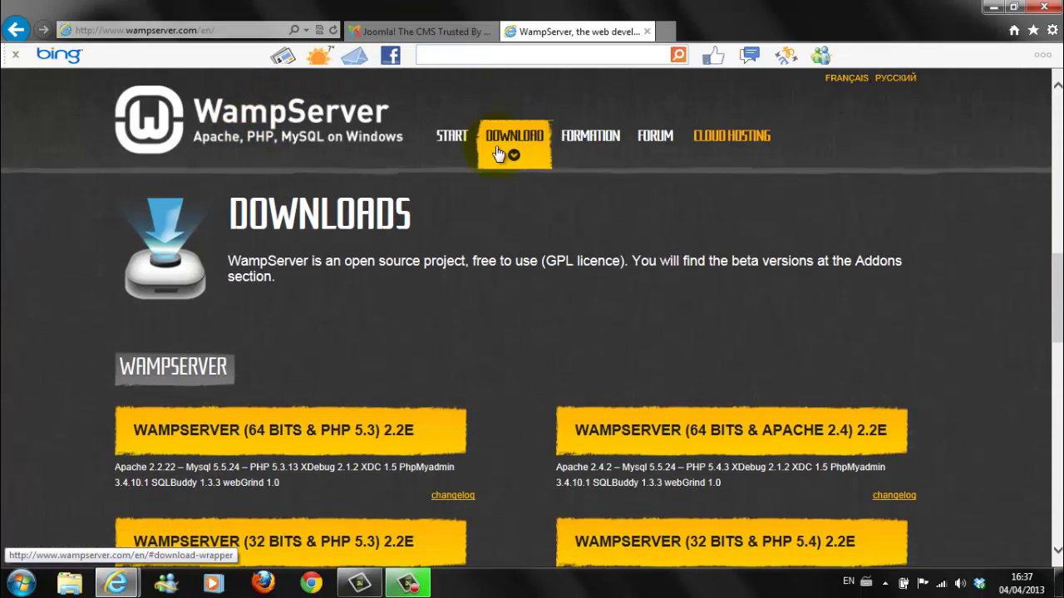
scroll(482, 179, down, 1)
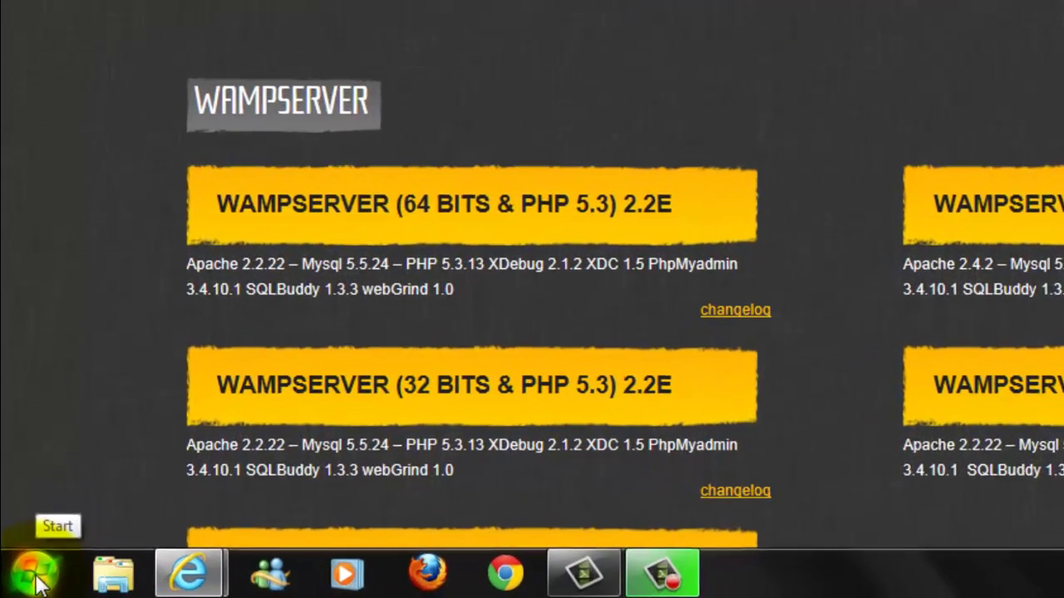
click(27, 582)
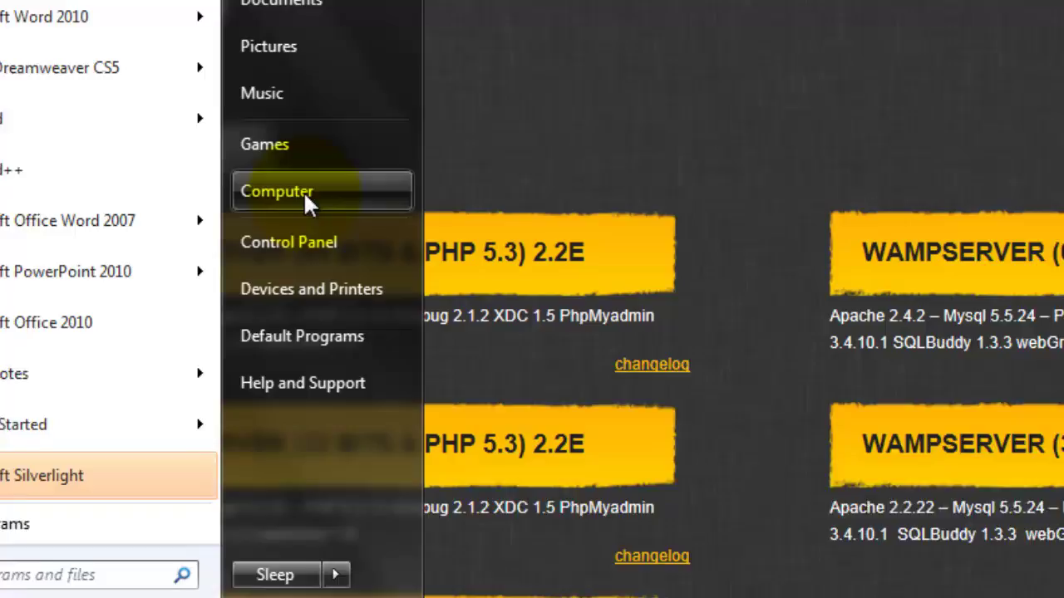
click(303, 191)
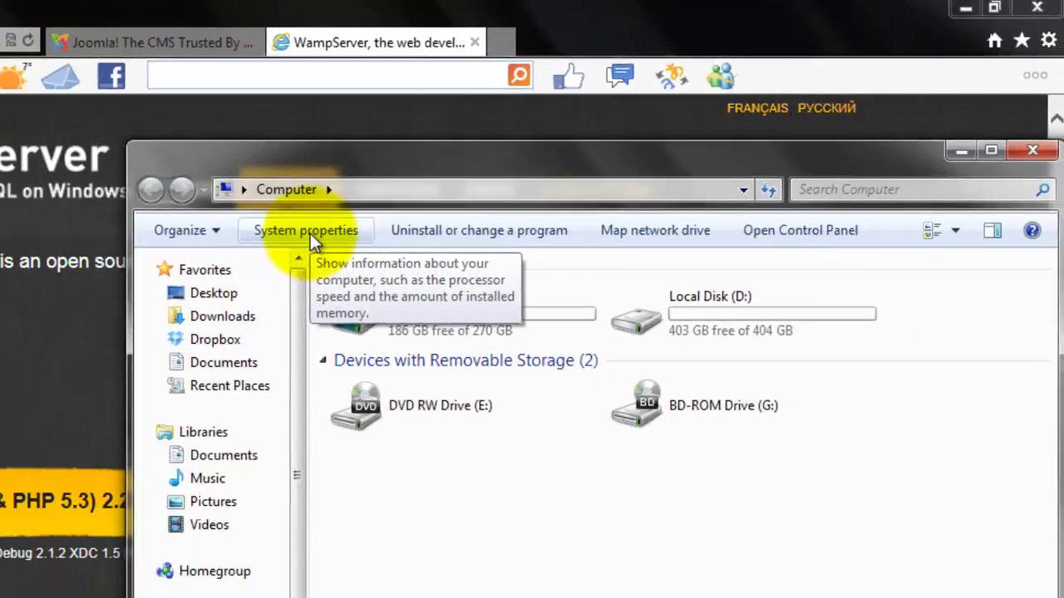
click(310, 233)
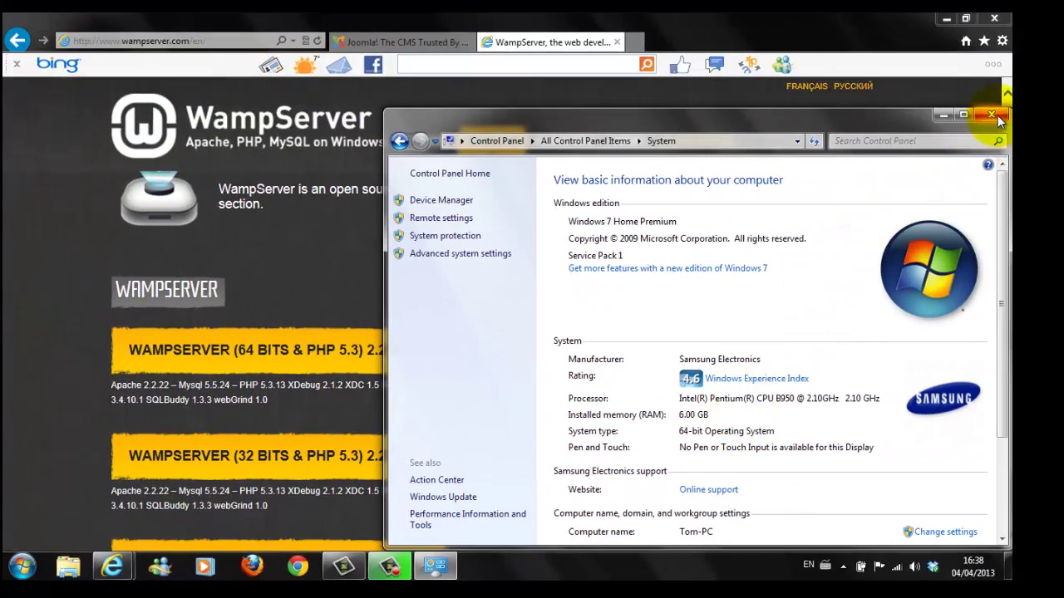
click(992, 115)
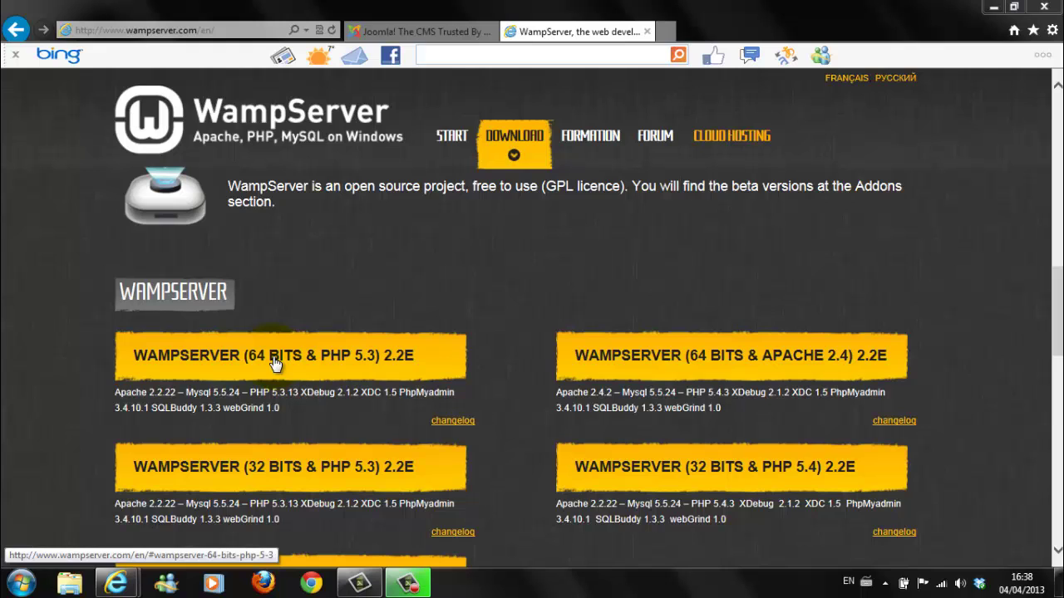
Step: Download the WAMPSERVER (64 BITS & PHP 5.3) 2.2E installer directly from SourceForge and run it
click(274, 363)
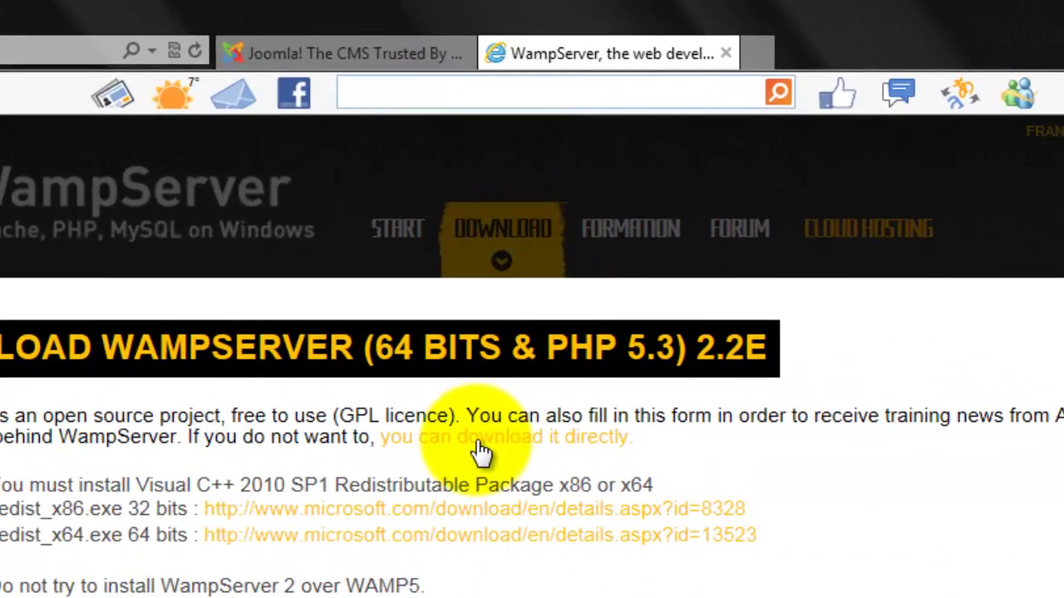
click(482, 449)
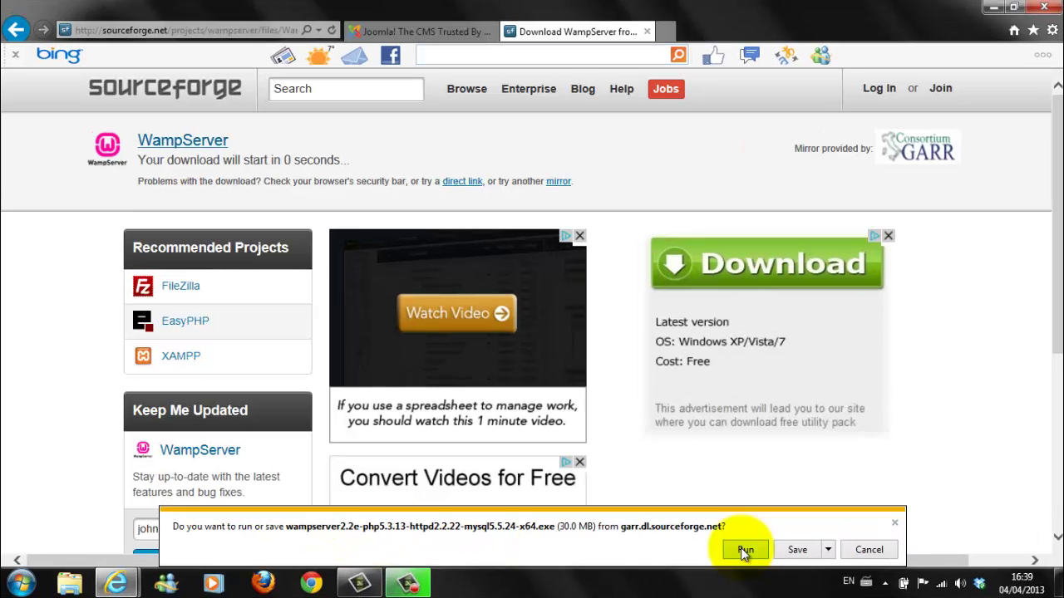
click(717, 539)
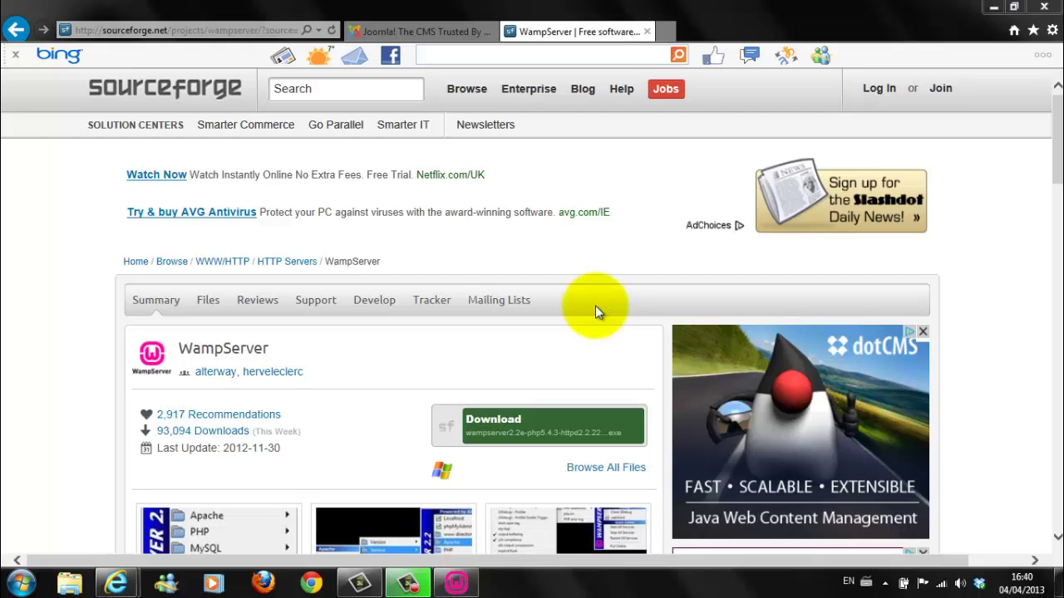
Step: Close the SourceForge page and move the restored setup wizard past its welcome page
click(647, 32)
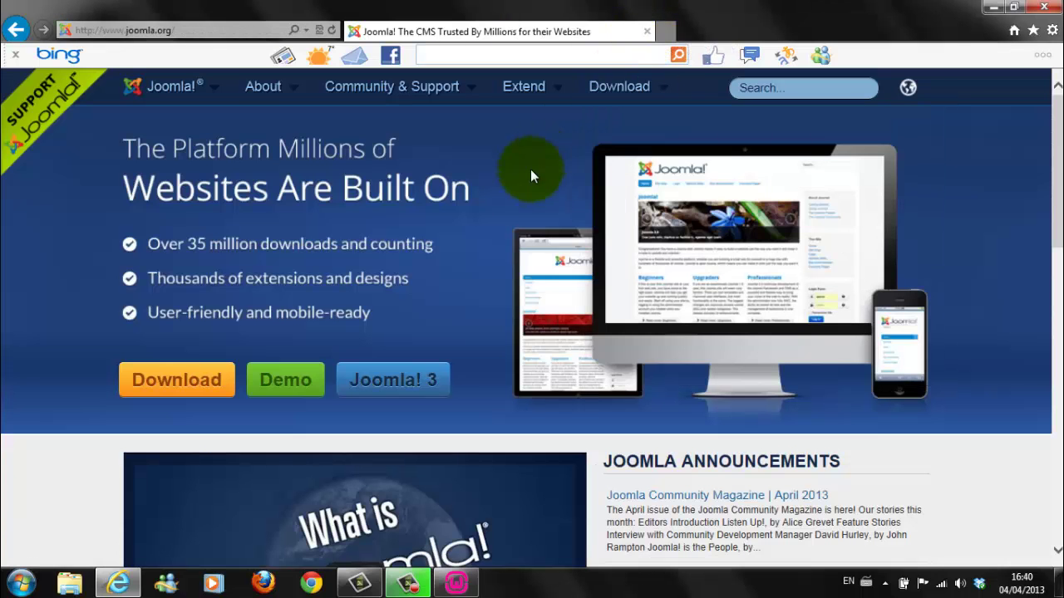
click(456, 586)
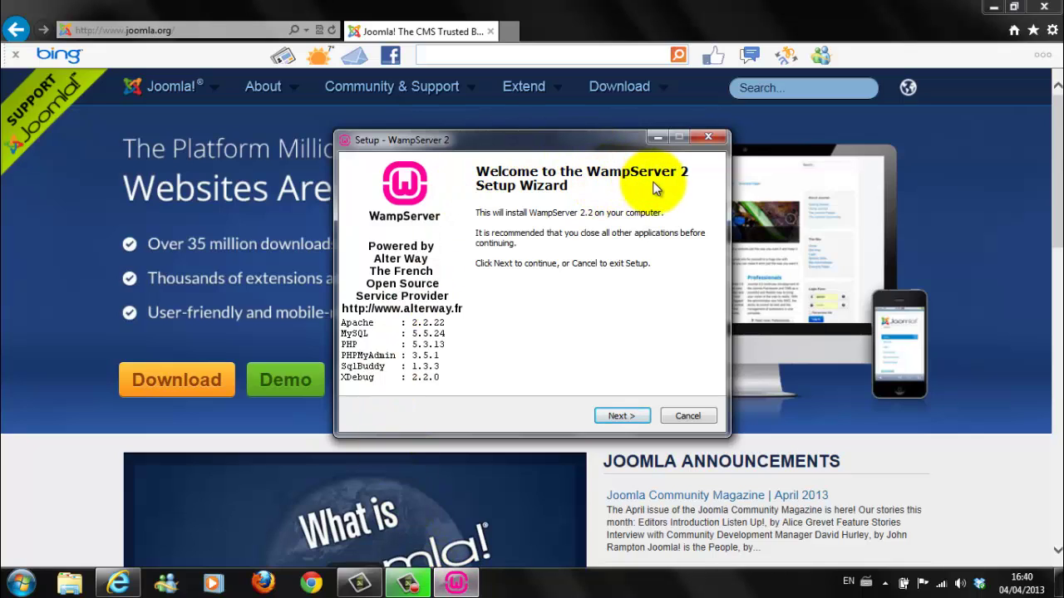
click(620, 417)
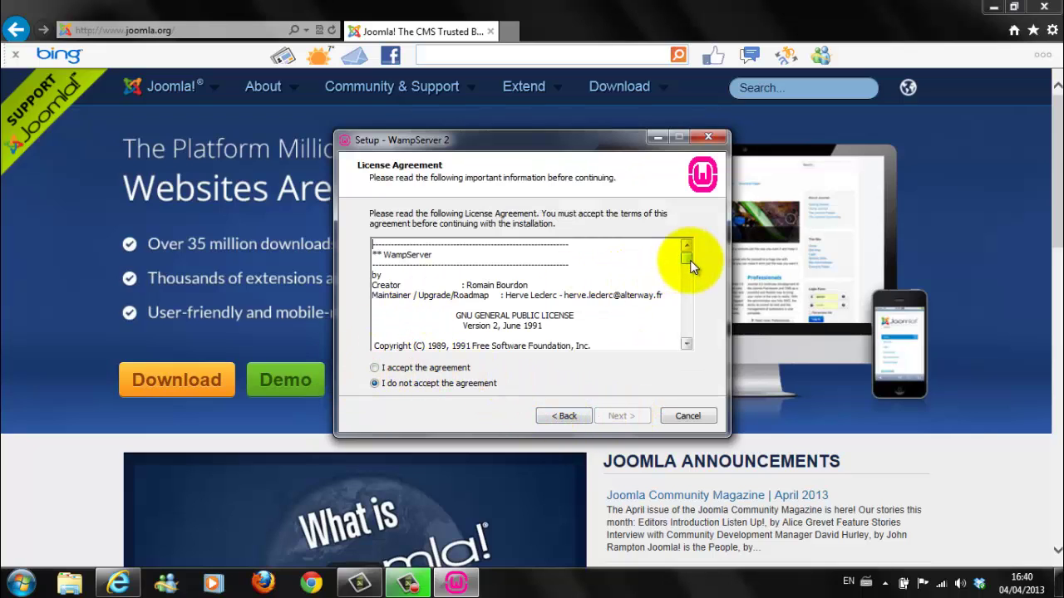
Step: Accept the license agreement and continue to the c:\wamp install folder step
drag(686, 258, 686, 329)
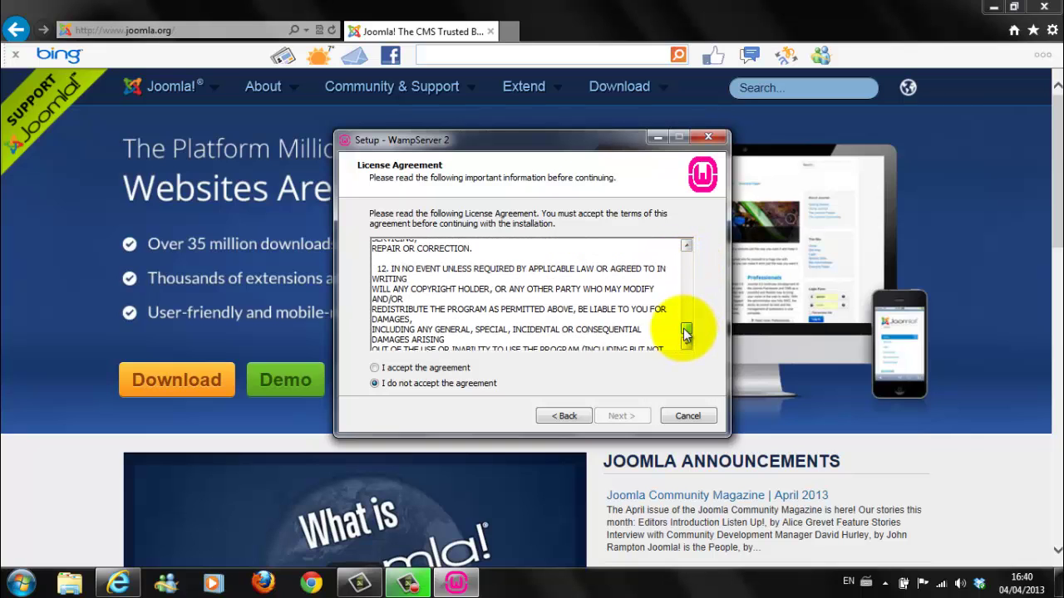
click(374, 369)
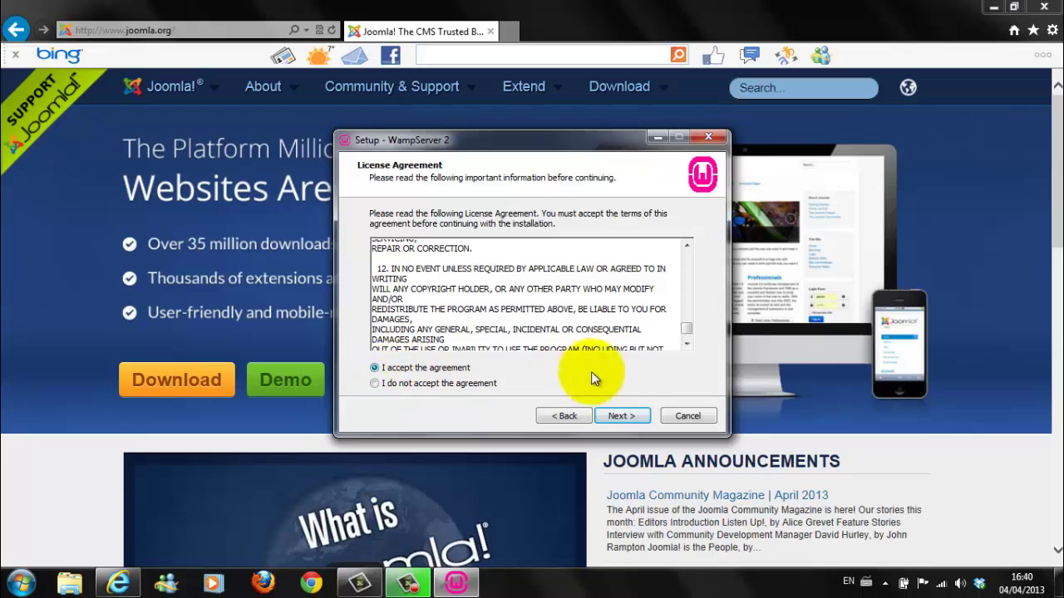
click(615, 418)
click(616, 418)
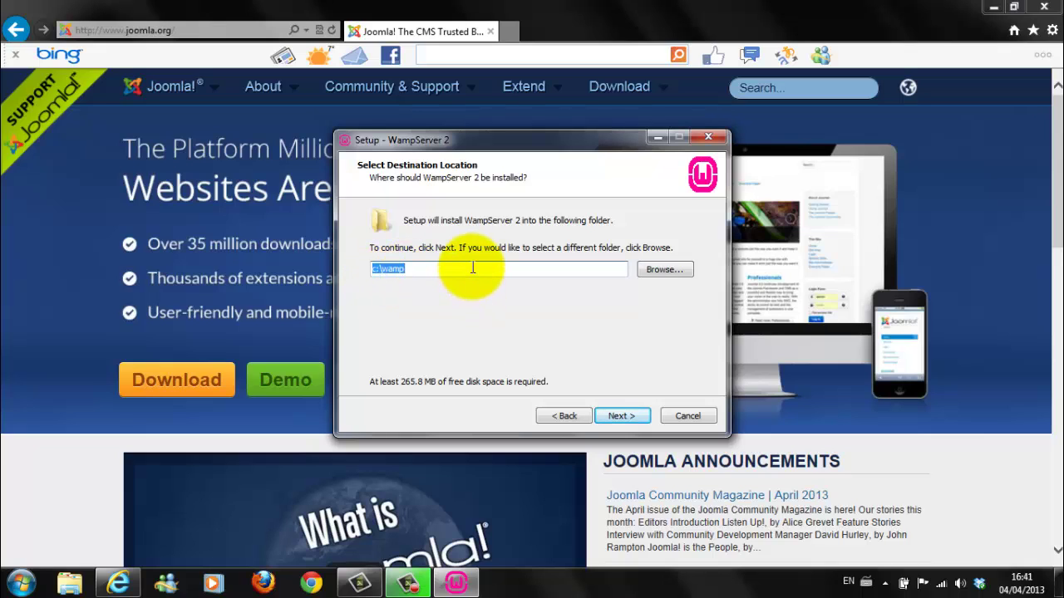
Step: Keep c:\wamp, add a Quick Launch shortcut, and advance to Ready to Install
click(618, 417)
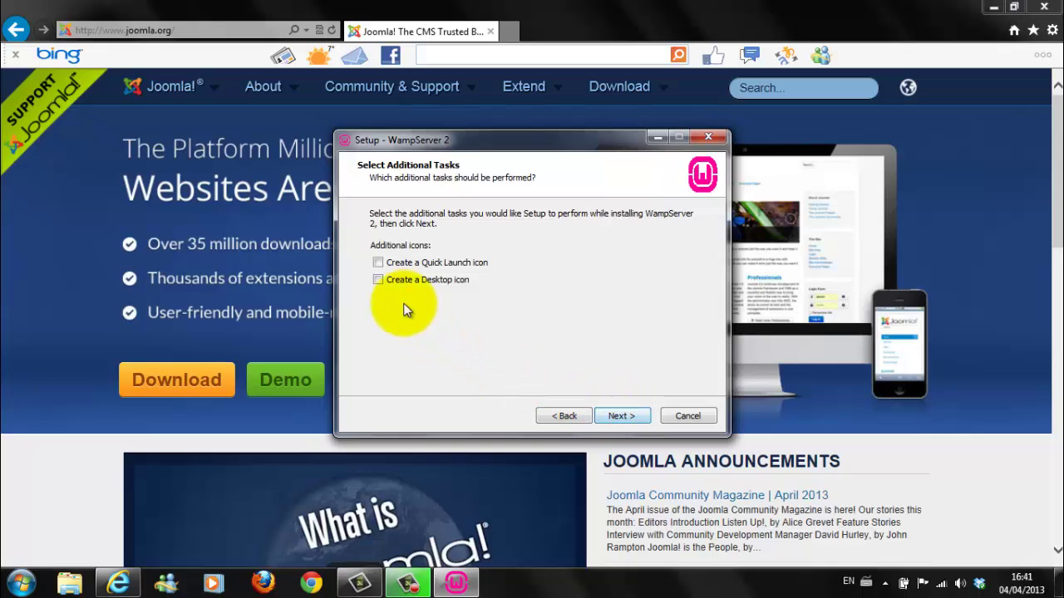
click(378, 262)
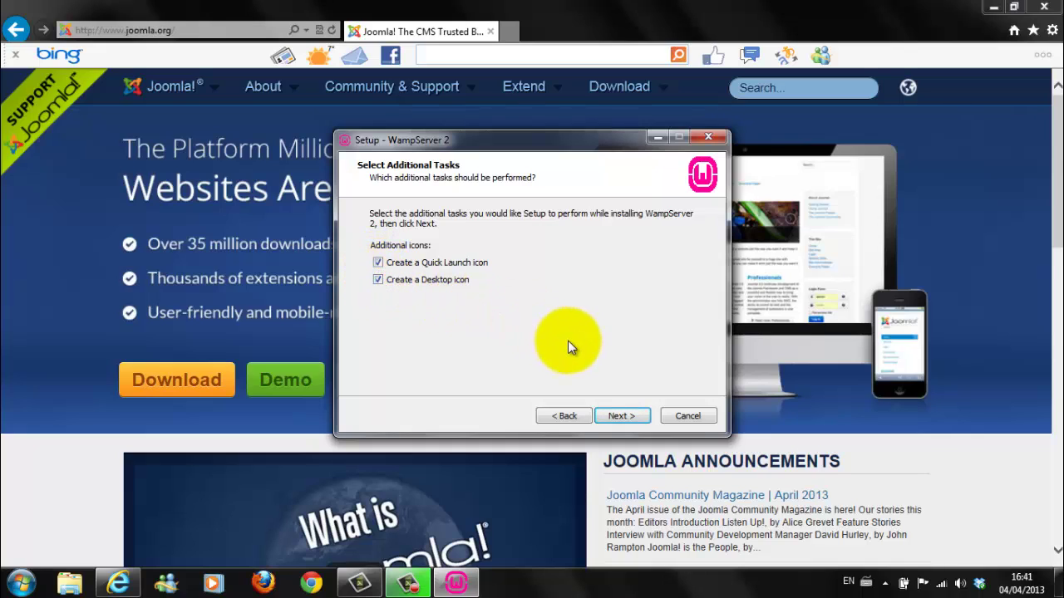
click(620, 418)
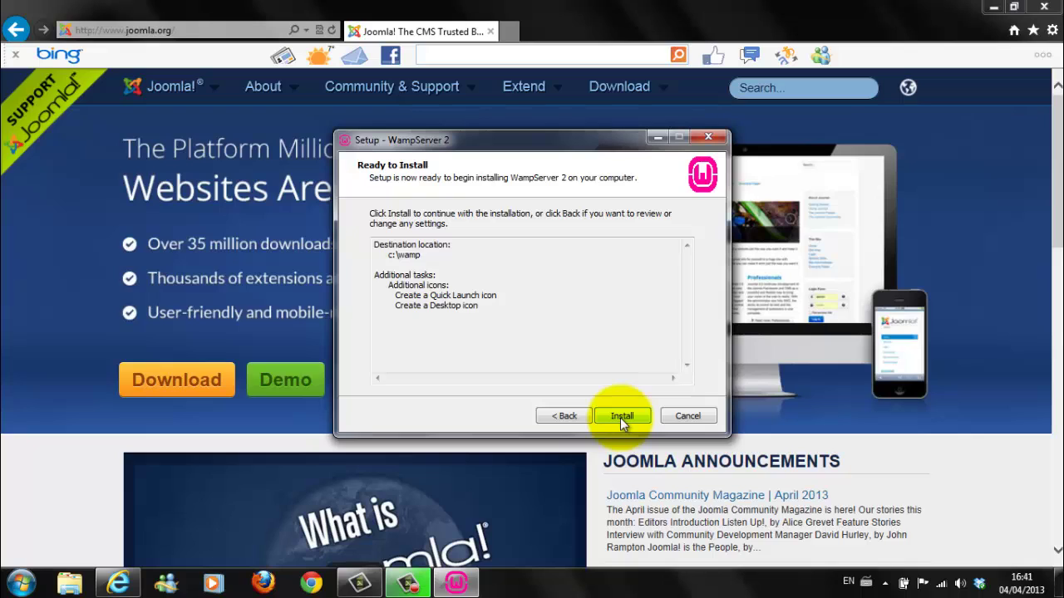
Step: Run the installation, then confirm explorer as WampServer's default browser
click(620, 417)
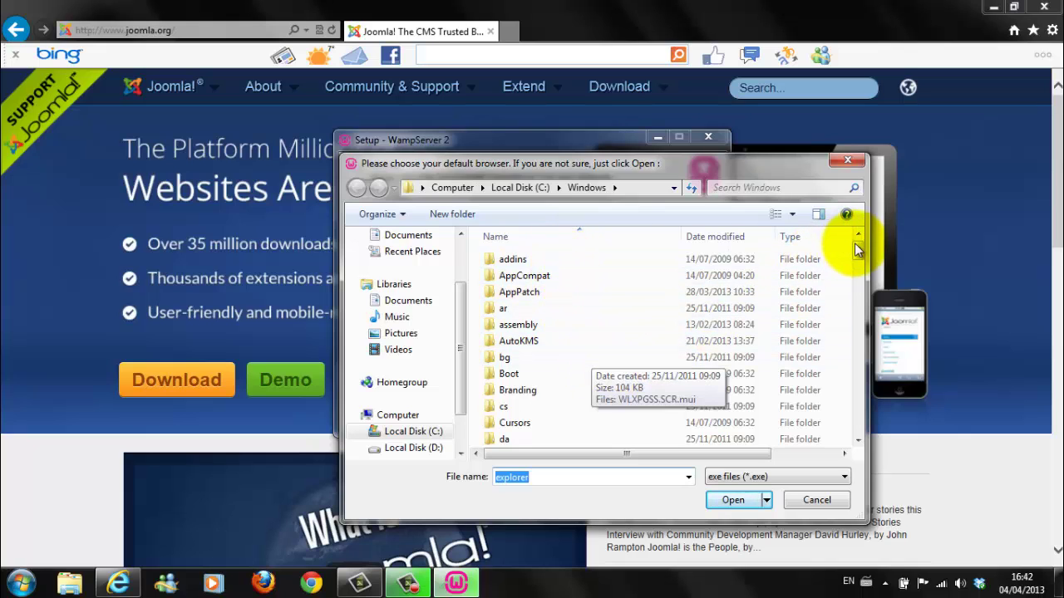
drag(858, 253, 841, 226)
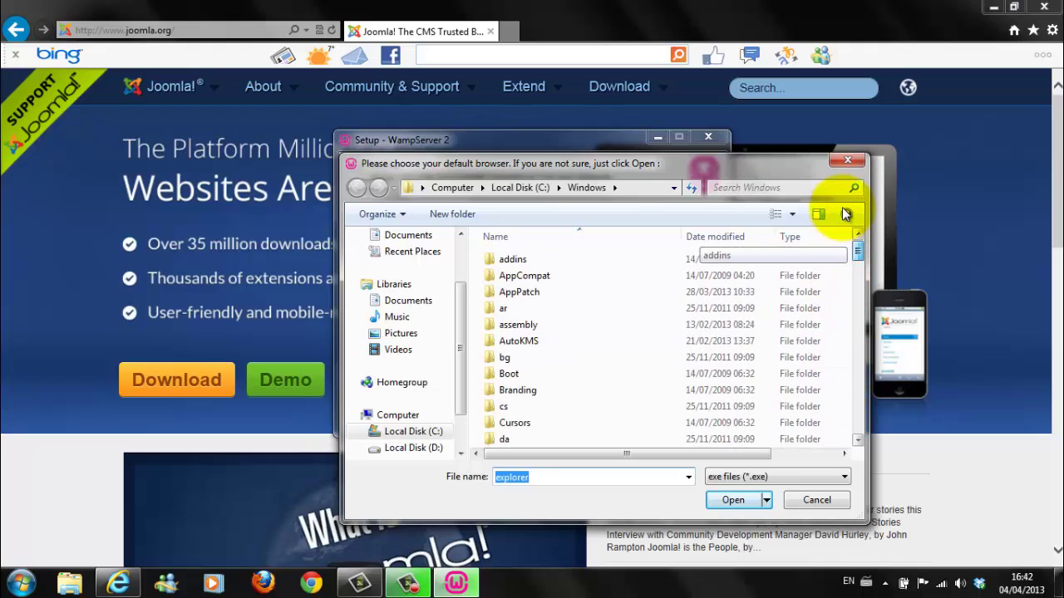
click(731, 500)
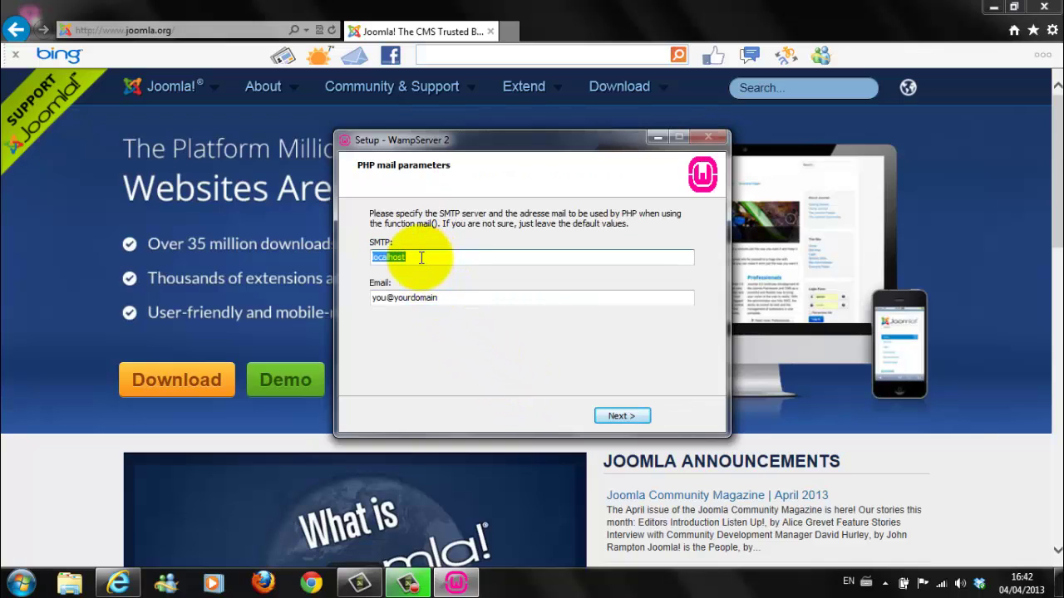
Step: Accept PHP mail parameters with SMTP localhost and the default email address
click(424, 300)
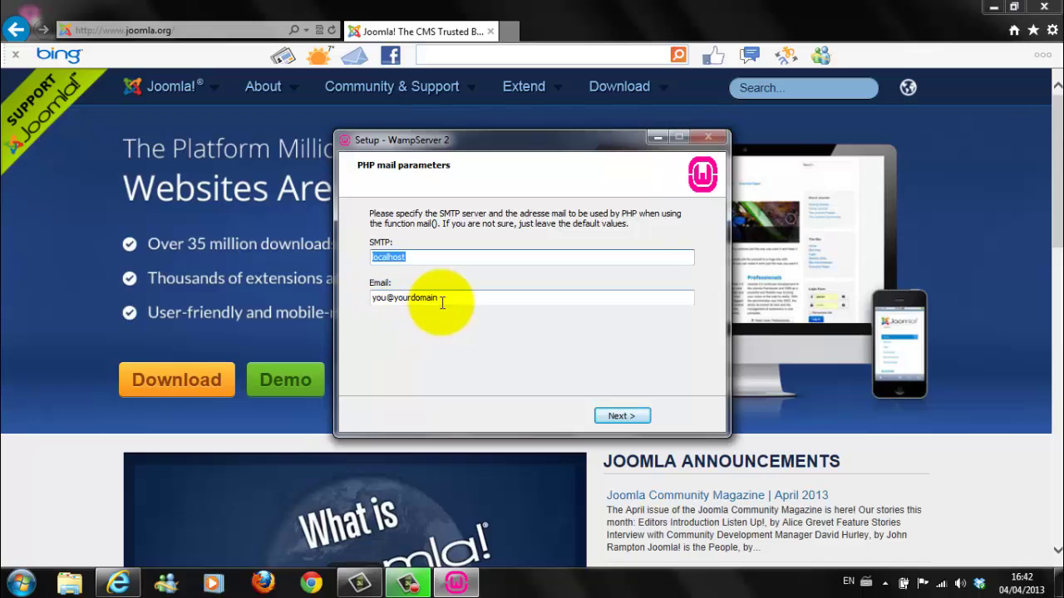
click(622, 416)
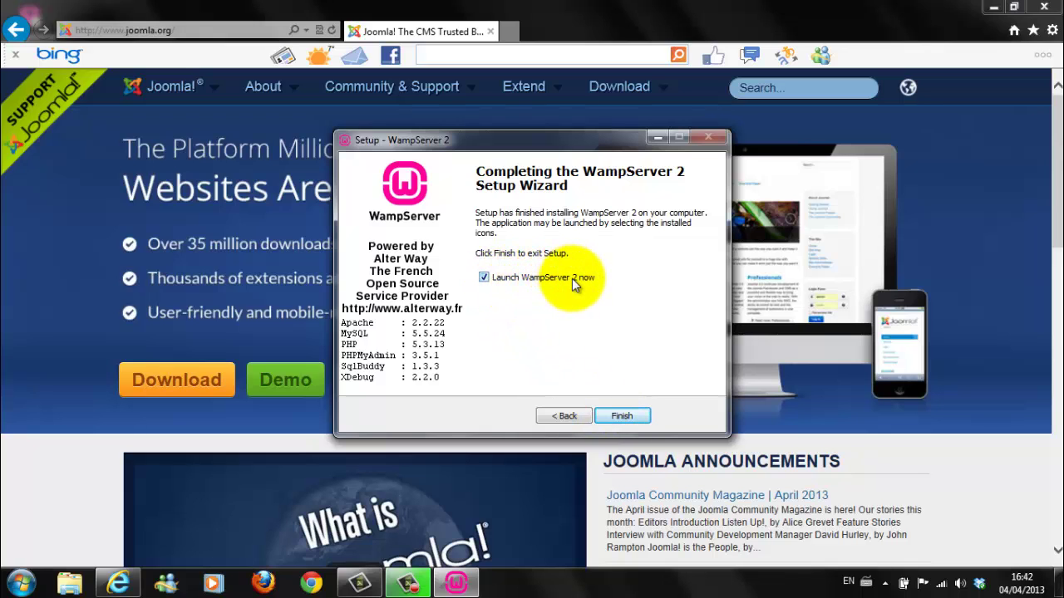
Step: Finish the wizard with Launch WampServer 2 now ticked
click(623, 418)
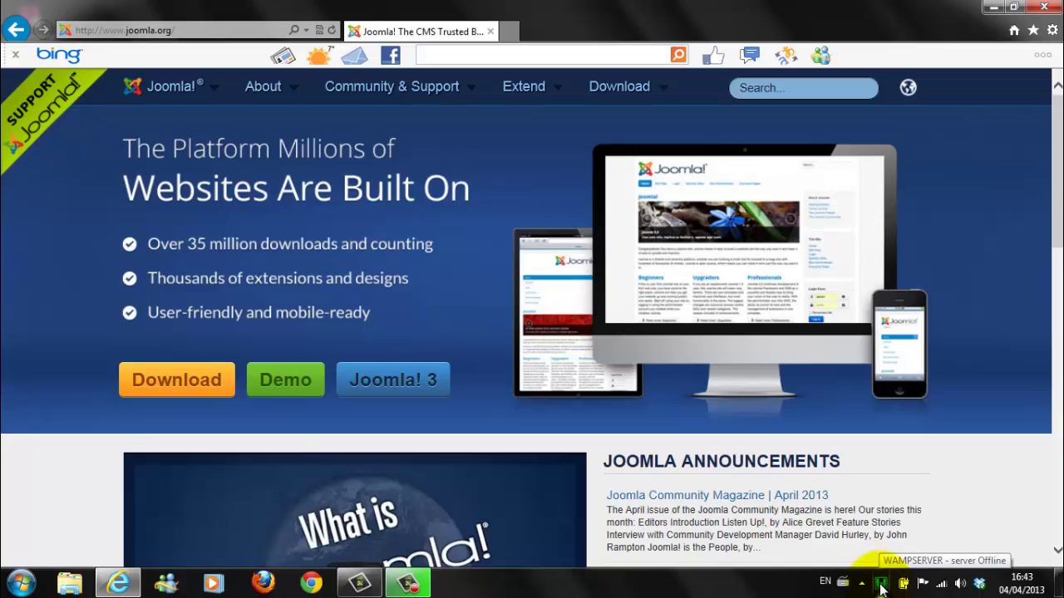
Step: Start all WampServer services and open the localhost homepage listing Apache 2.2.22, PHP 5.3.13 and MySQL 5.5.24
click(882, 587)
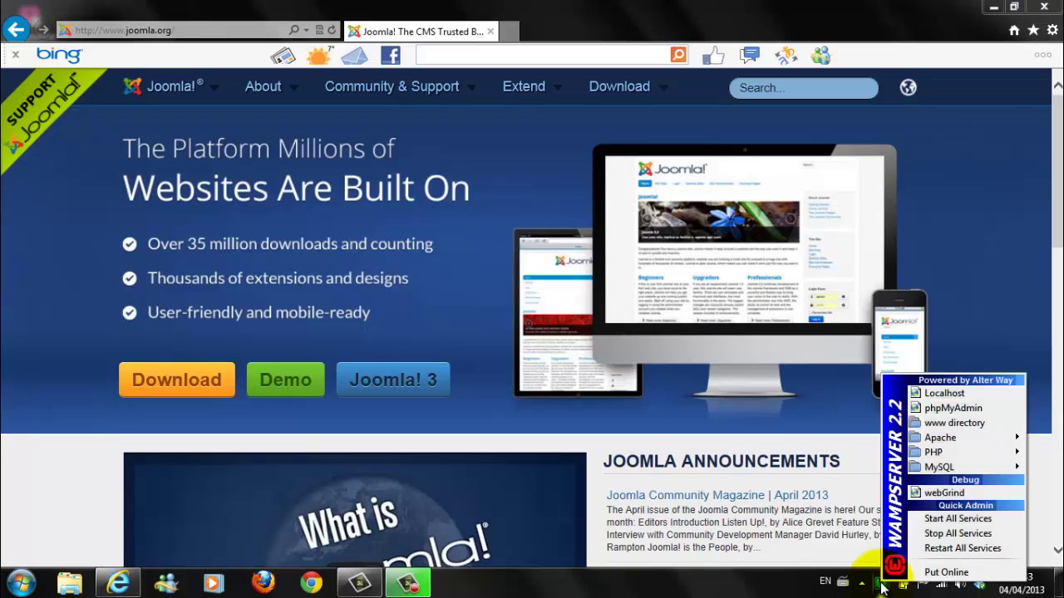
click(935, 520)
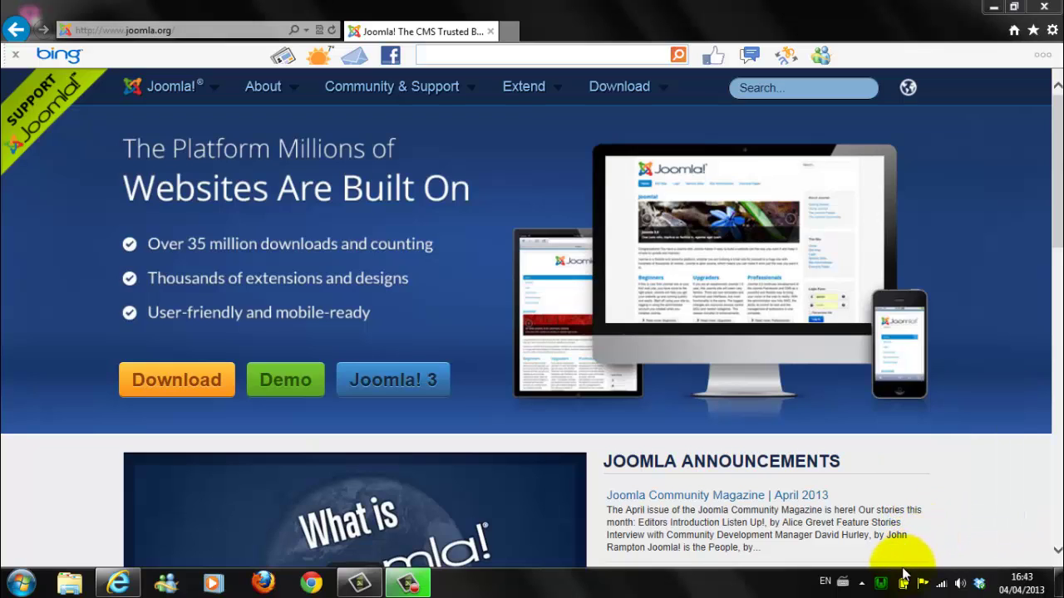
click(881, 584)
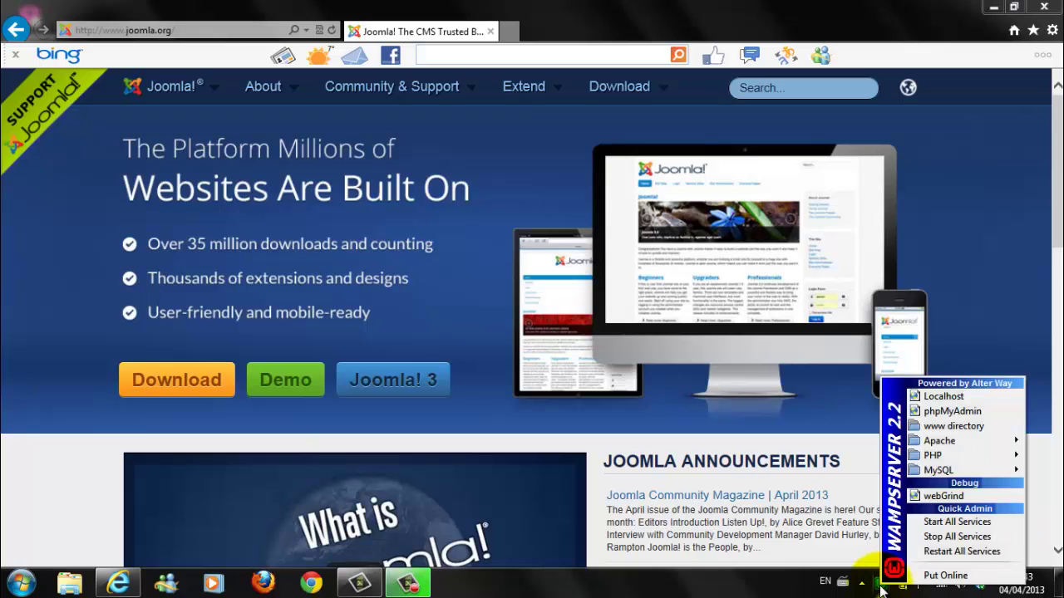
click(928, 400)
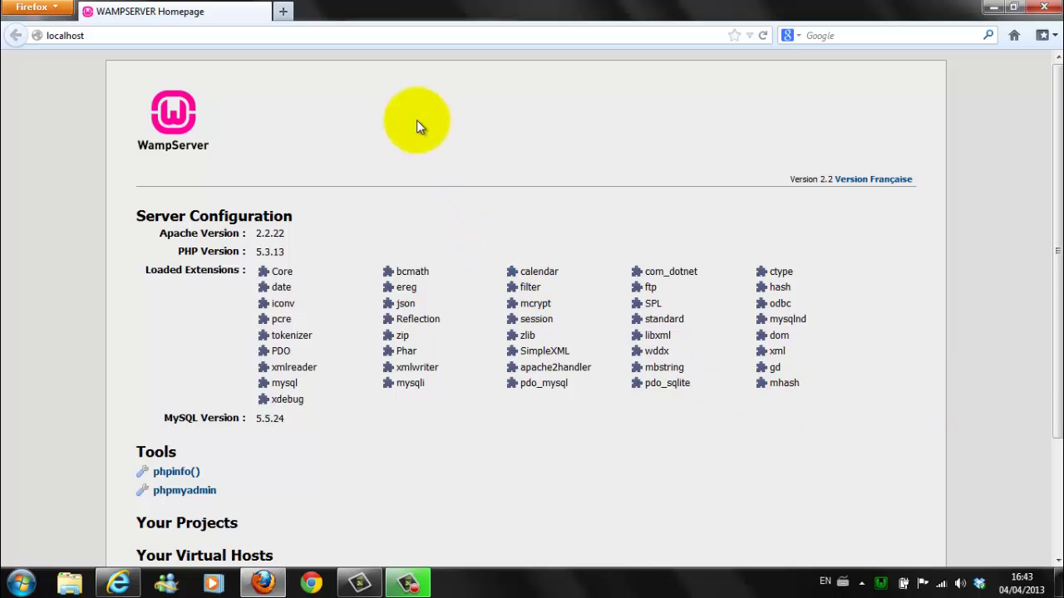
scroll(399, 170, down, 2)
scroll(387, 174, down, 2)
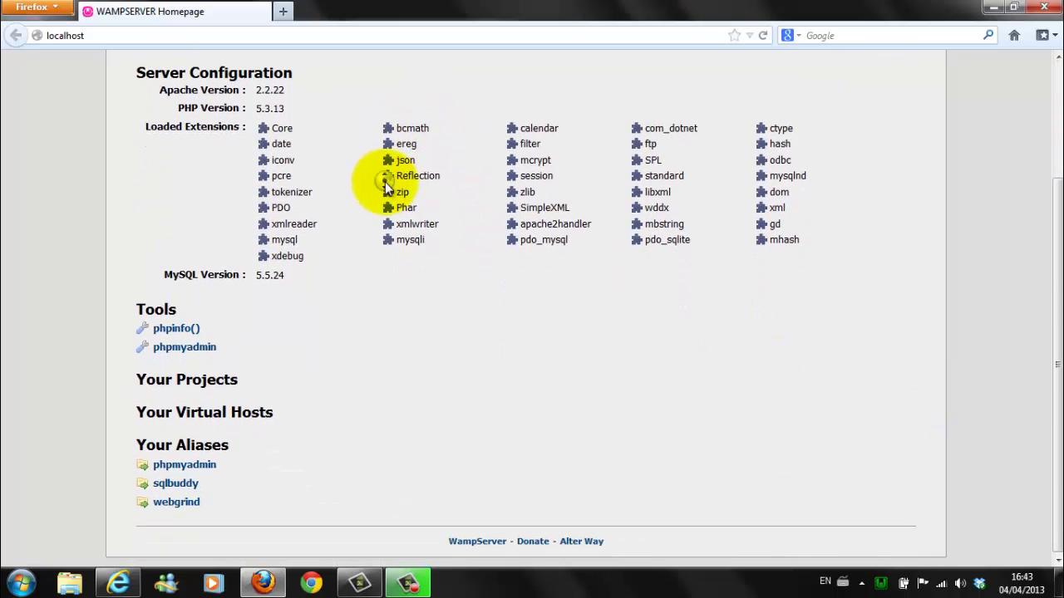
scroll(388, 178, up, 1)
scroll(382, 150, up, 2)
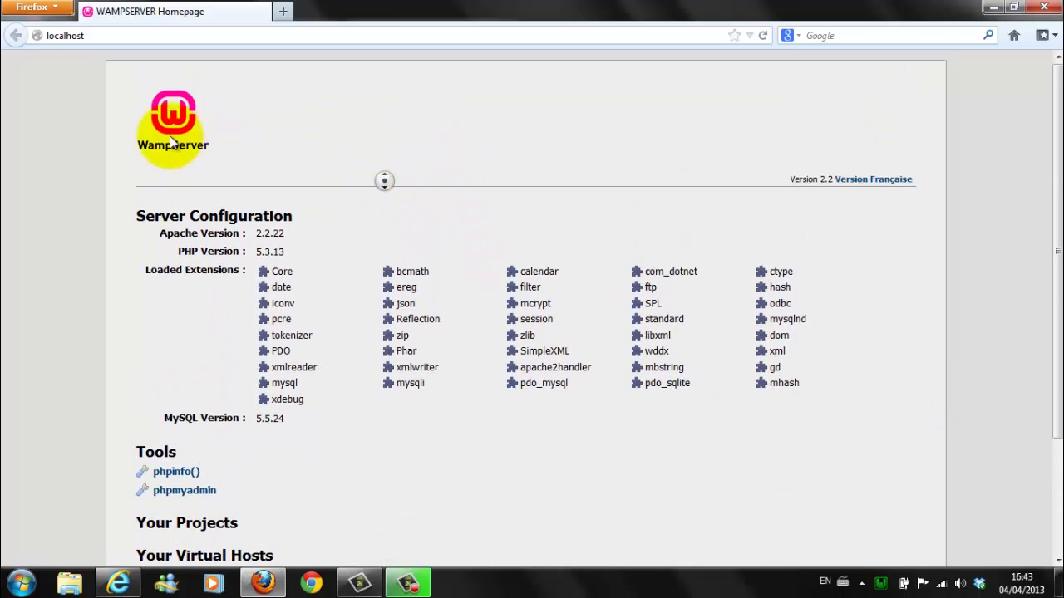
scroll(348, 212, down, 3)
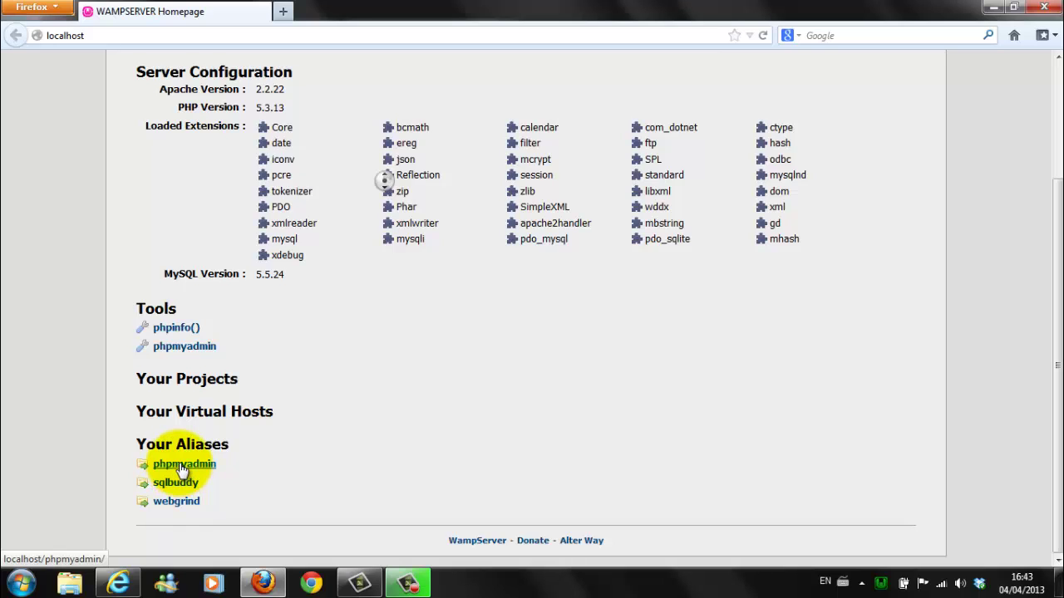
Step: Create an empty database named joomla from phpMyAdmin's Databases tab
click(191, 465)
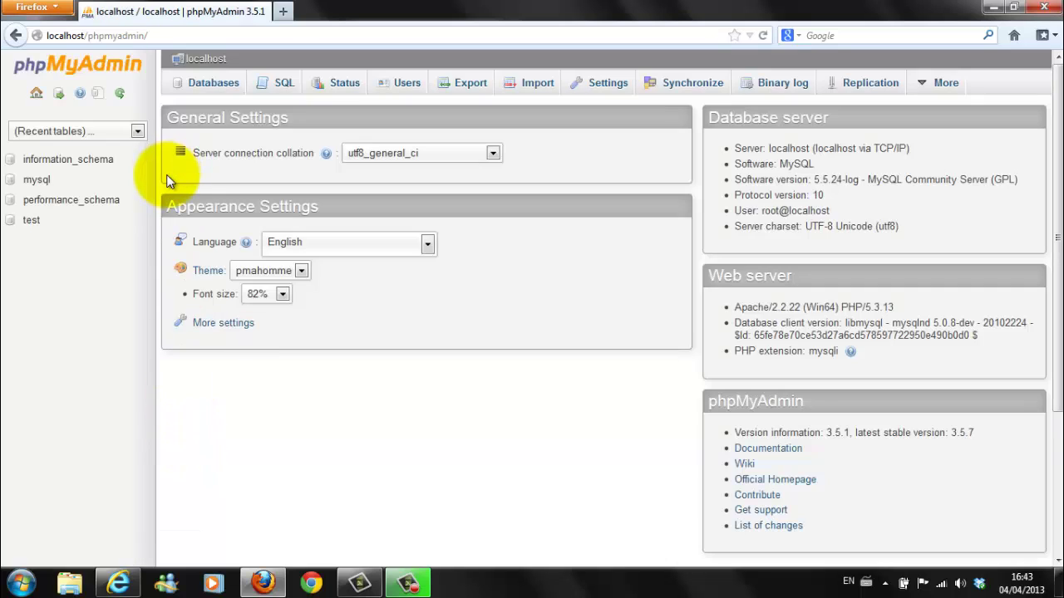
click(213, 83)
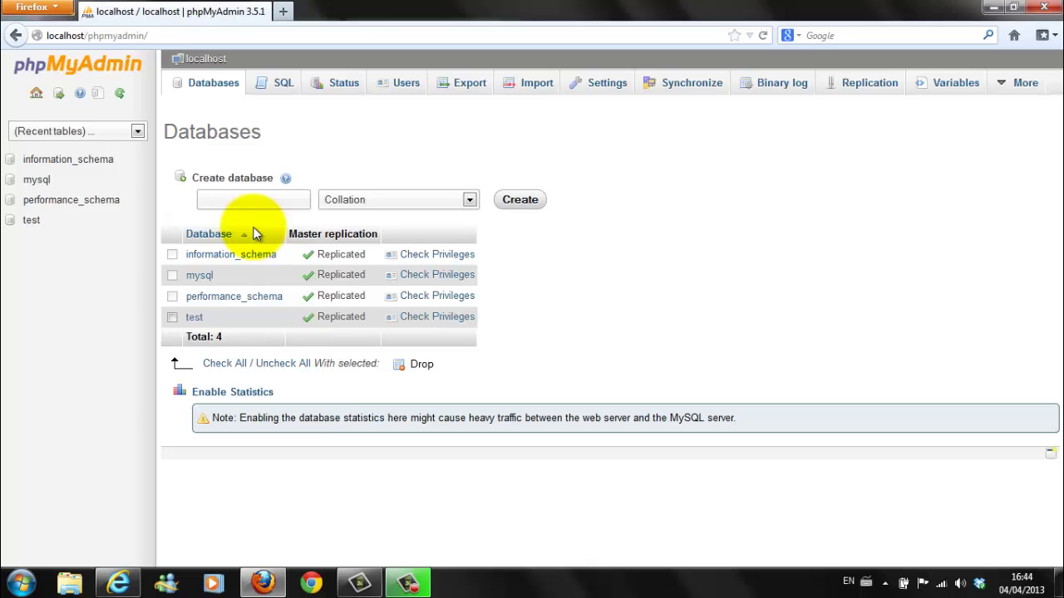
text(joomla)
click(522, 202)
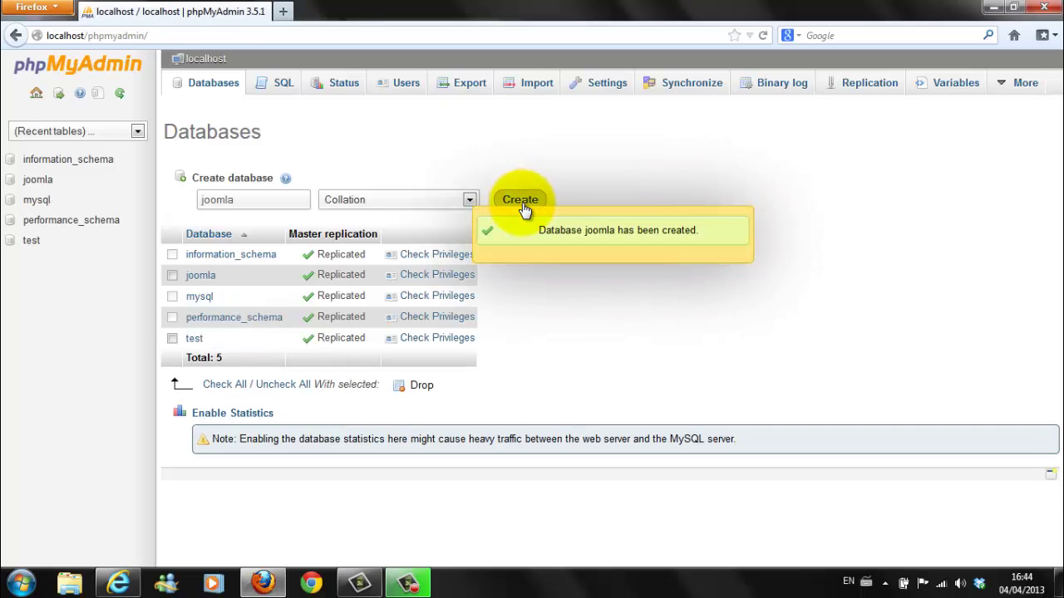
Step: Return to the phpMyAdmin home page
click(16, 35)
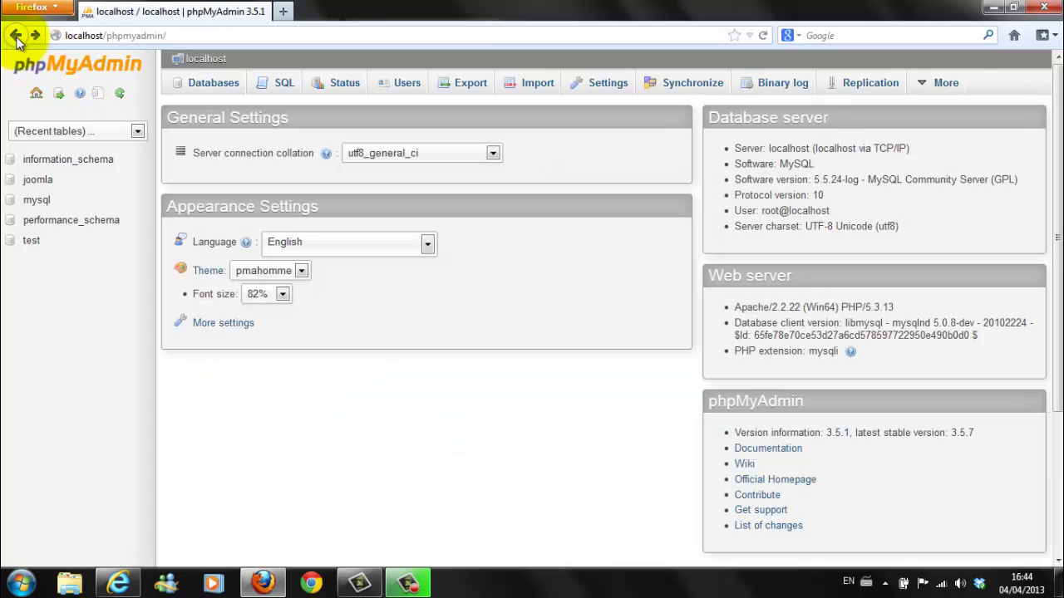
Step: Go back to the localhost homepage, scroll to its top, and minimize Firefox
click(16, 38)
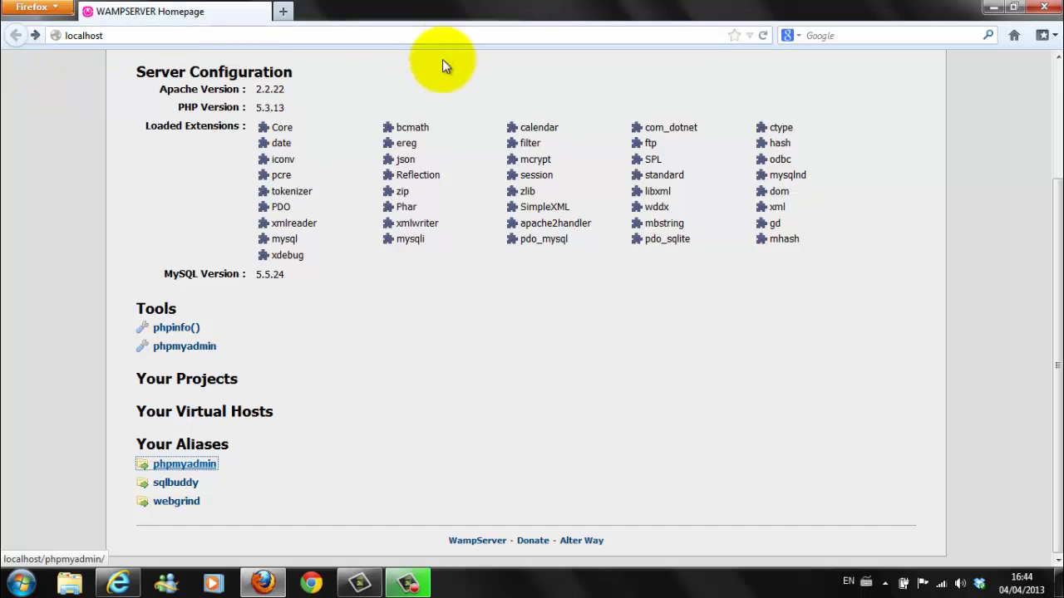
scroll(197, 117, up, 3)
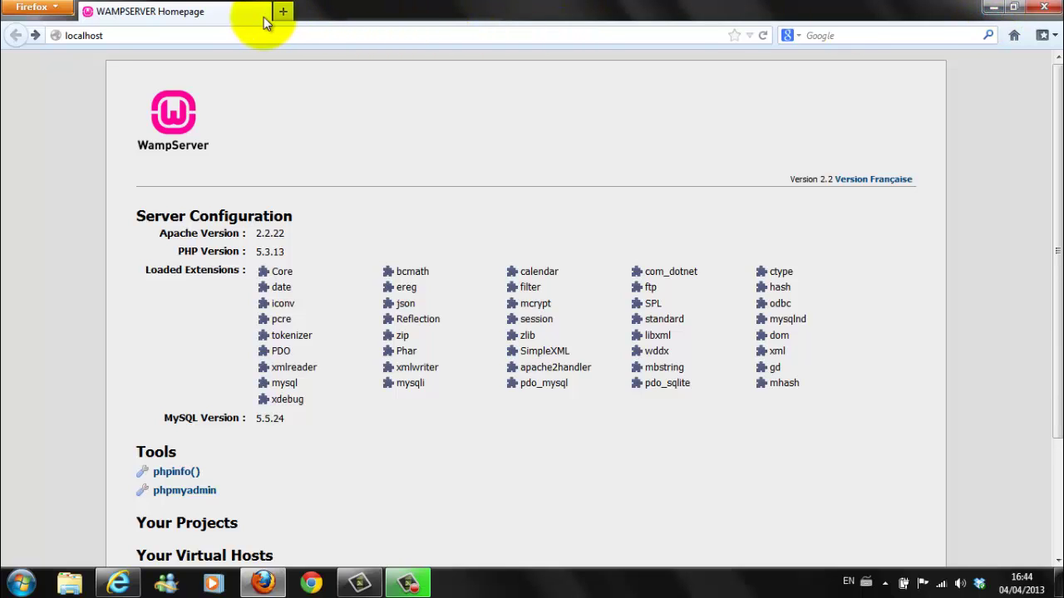
click(994, 10)
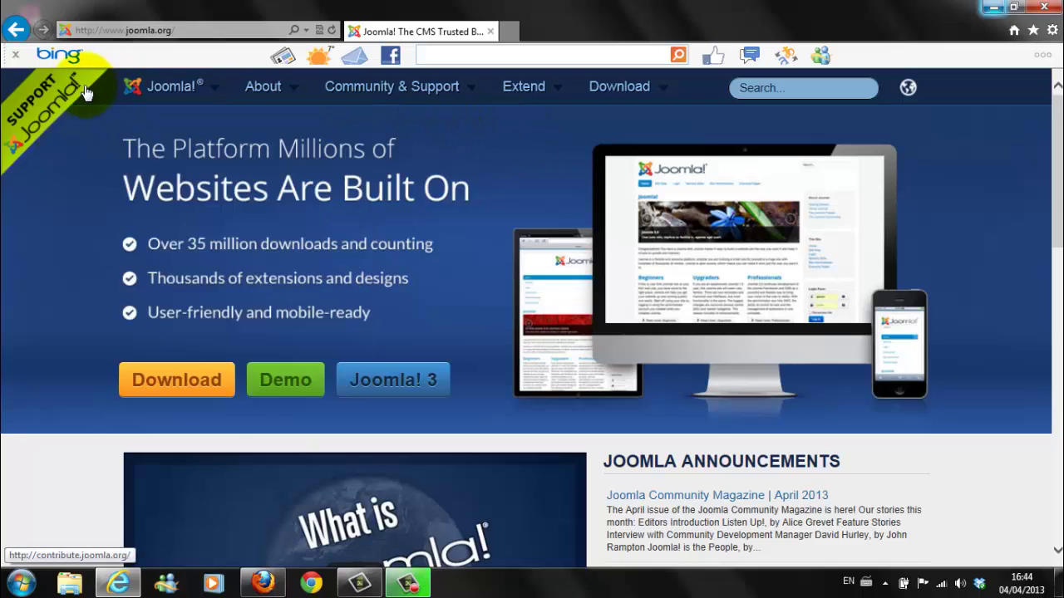
Step: Open the joomla.org Download page for the Joomla 3.0 Full Package
click(124, 33)
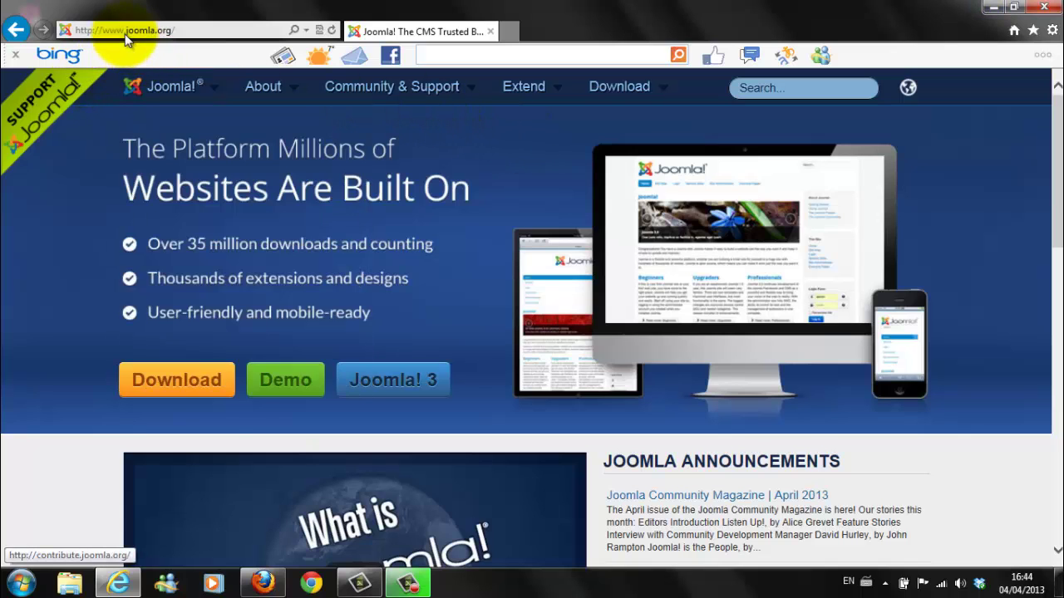
click(187, 37)
mouse_move(615, 92)
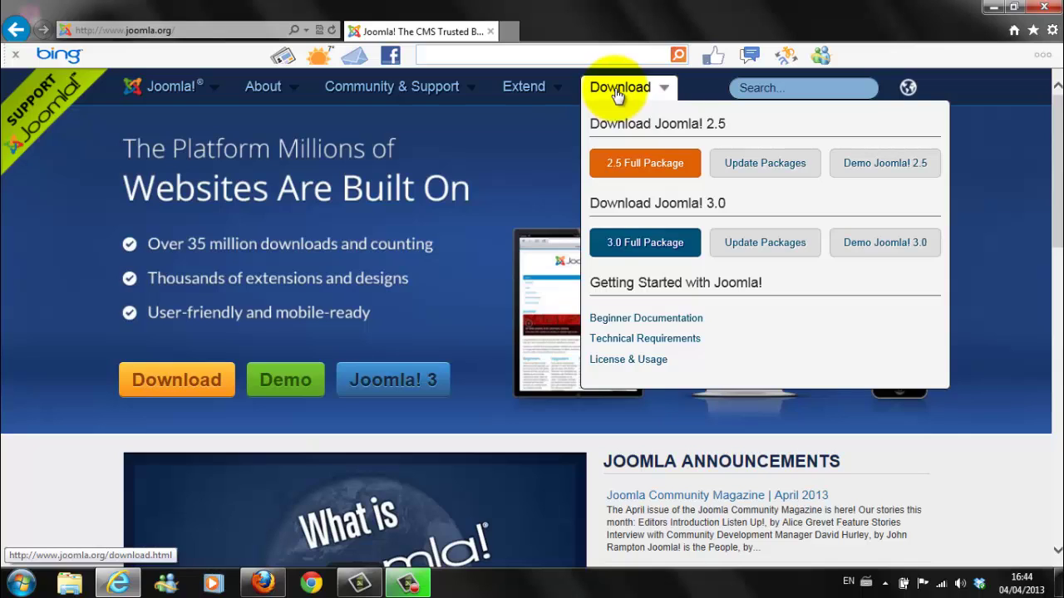
click(630, 174)
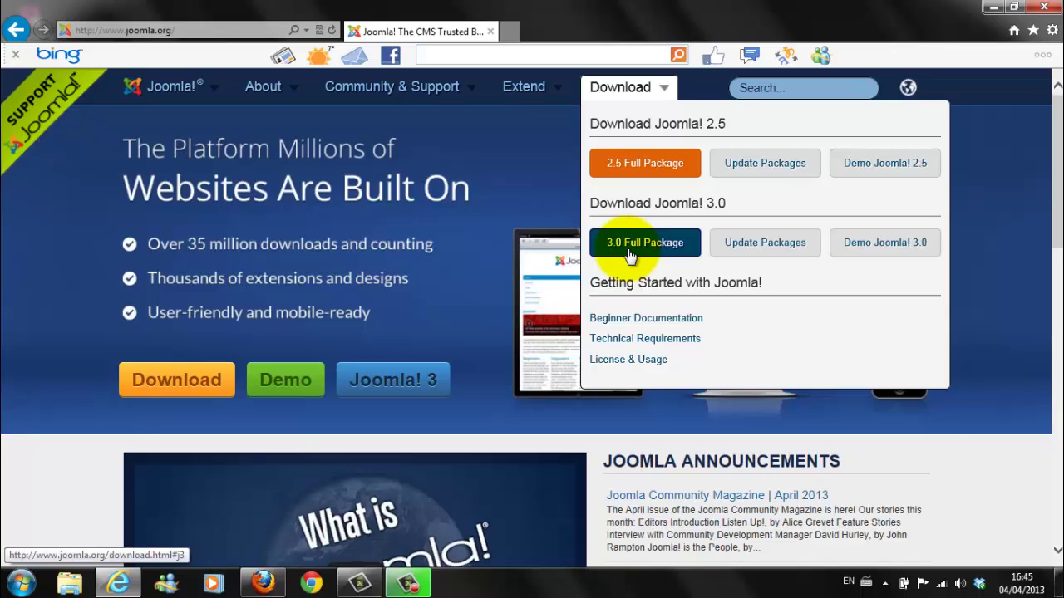
click(629, 250)
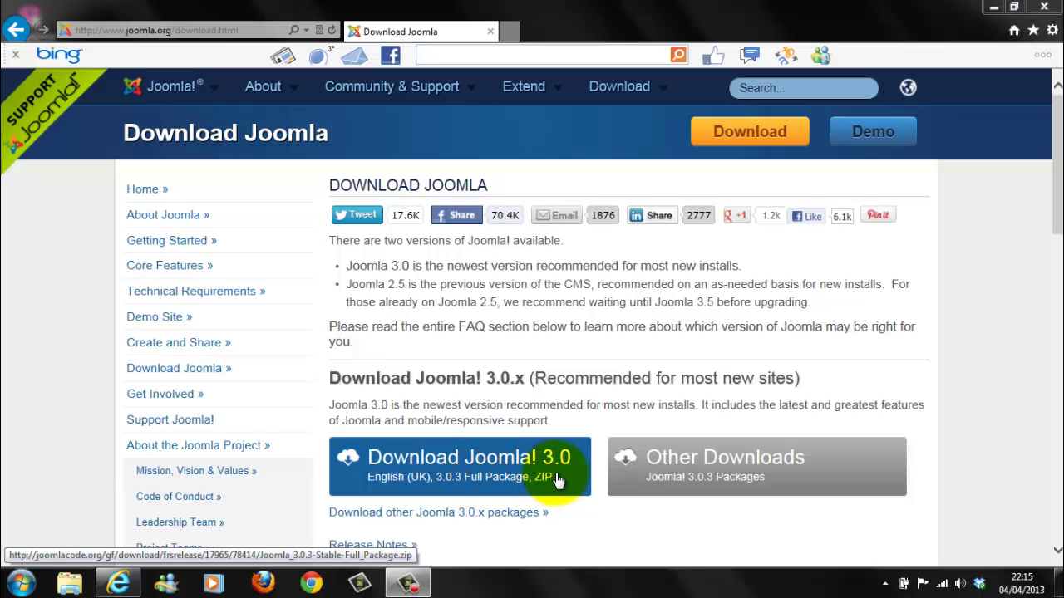
Step: Save the Joomla 3.0.3 Full Package zip to the Desktop
click(470, 469)
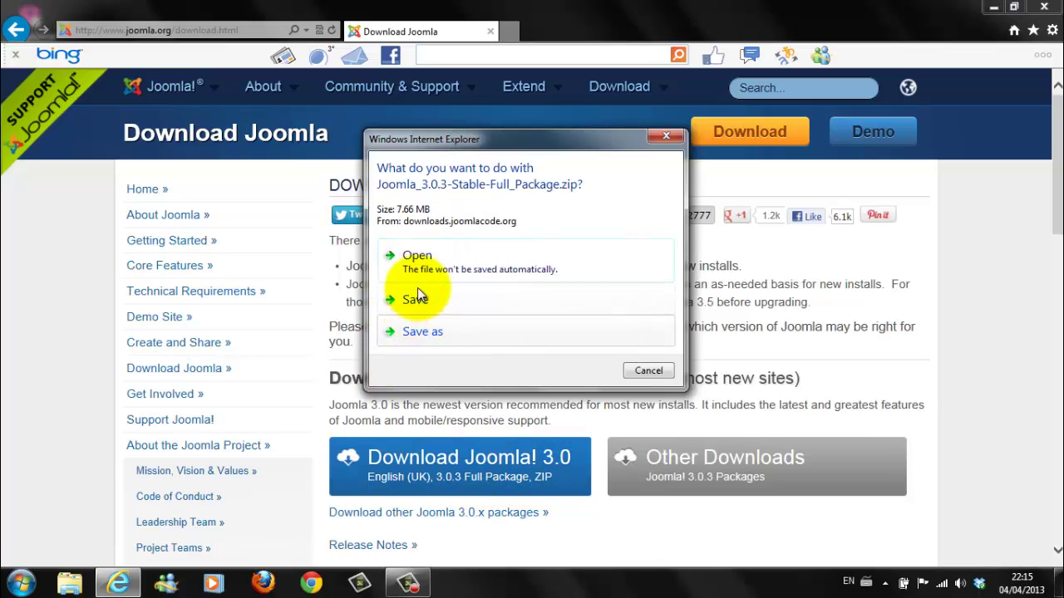
click(428, 332)
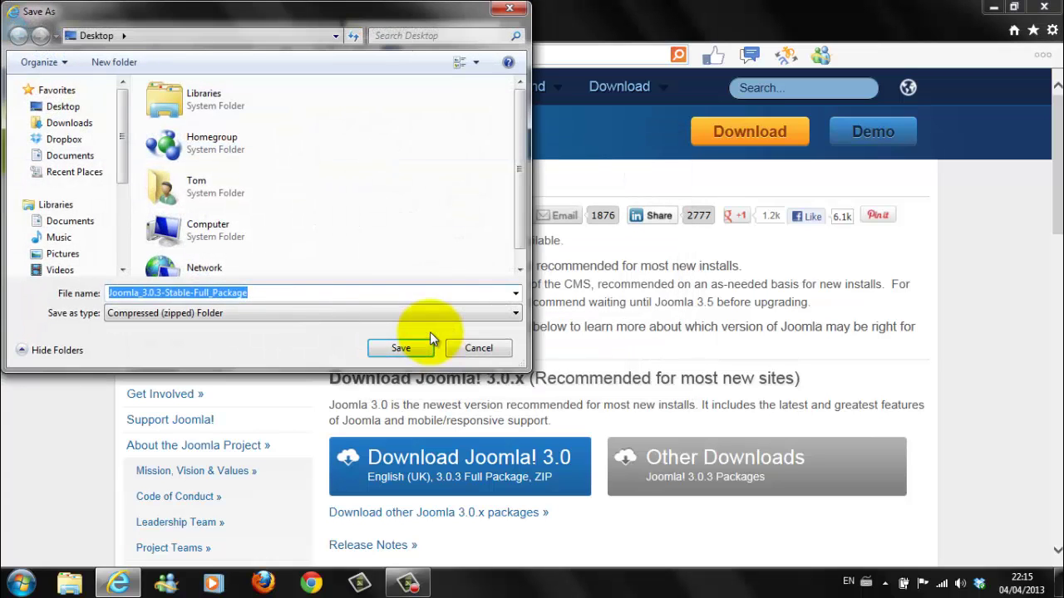
click(71, 108)
click(116, 314)
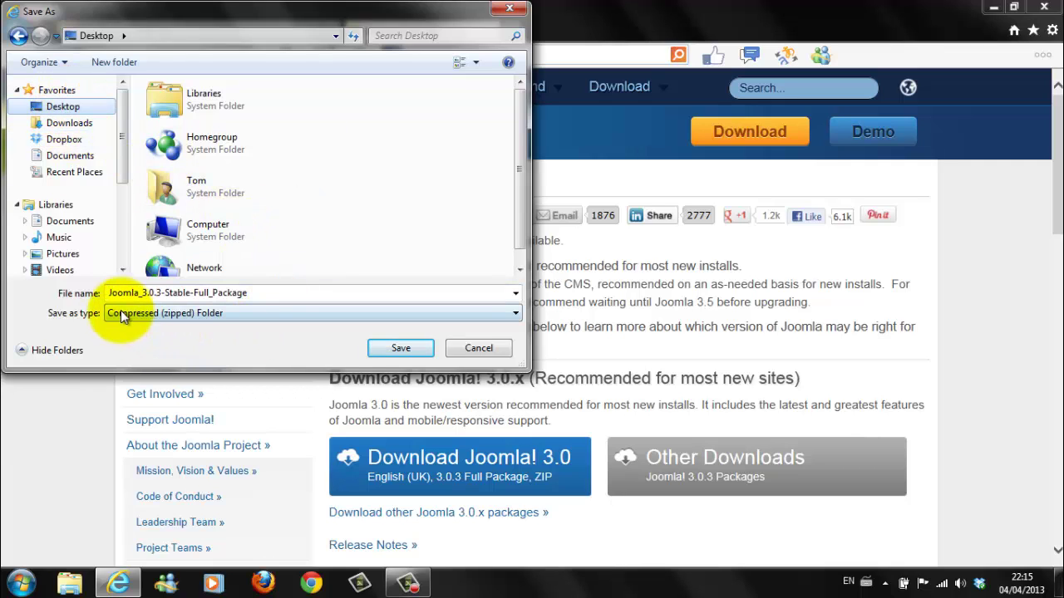
click(144, 296)
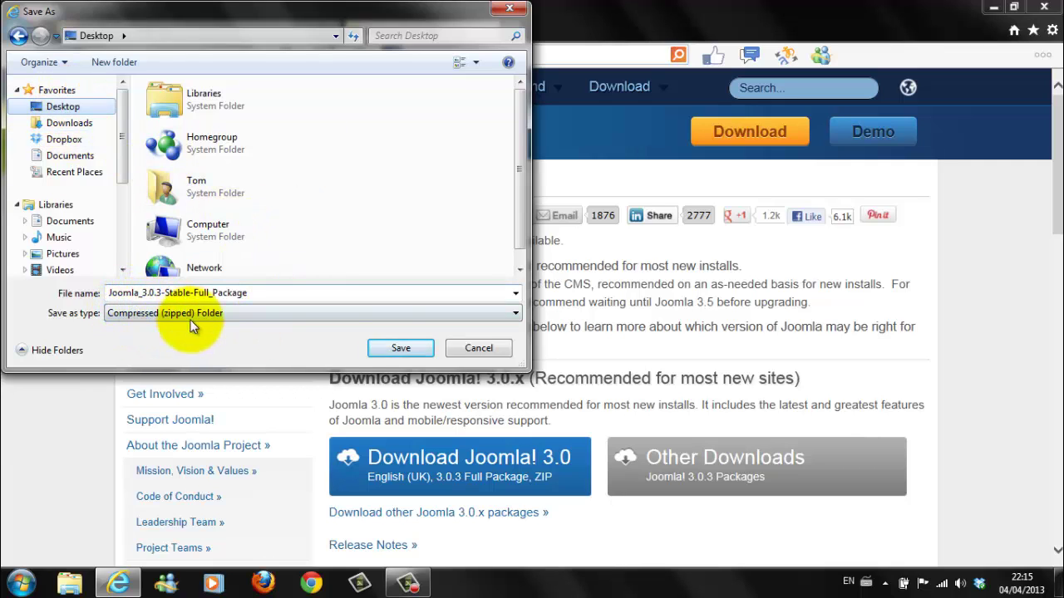
click(399, 347)
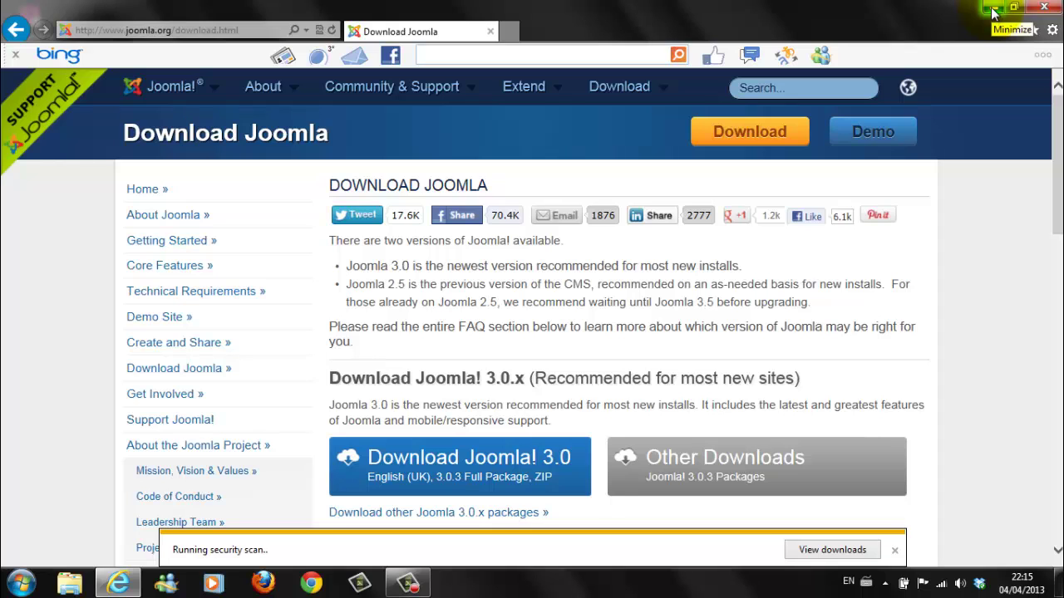
Step: Check the download has finished, then close Internet Explorer
click(993, 10)
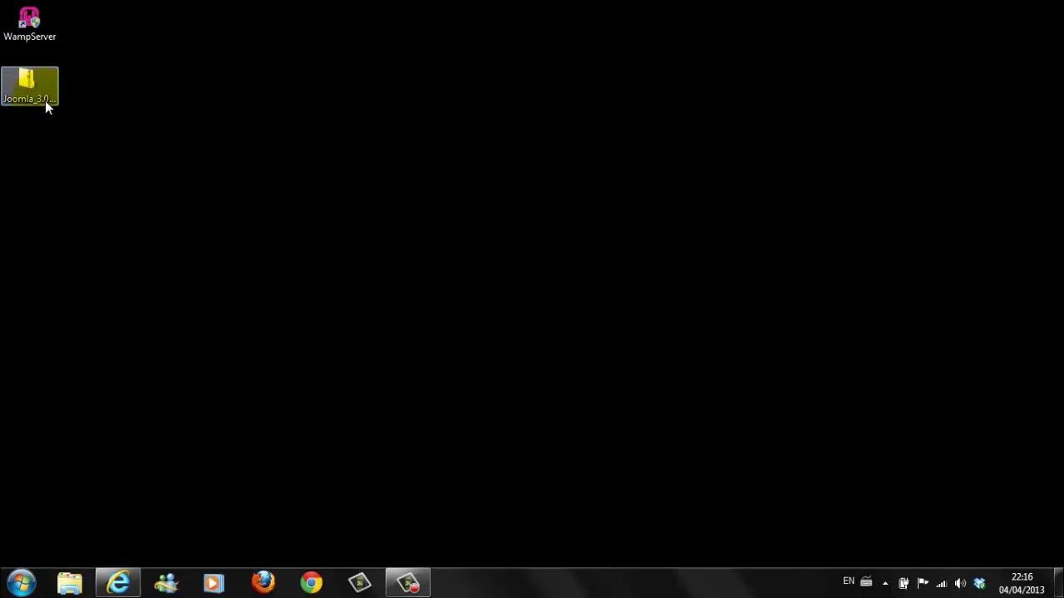
click(118, 584)
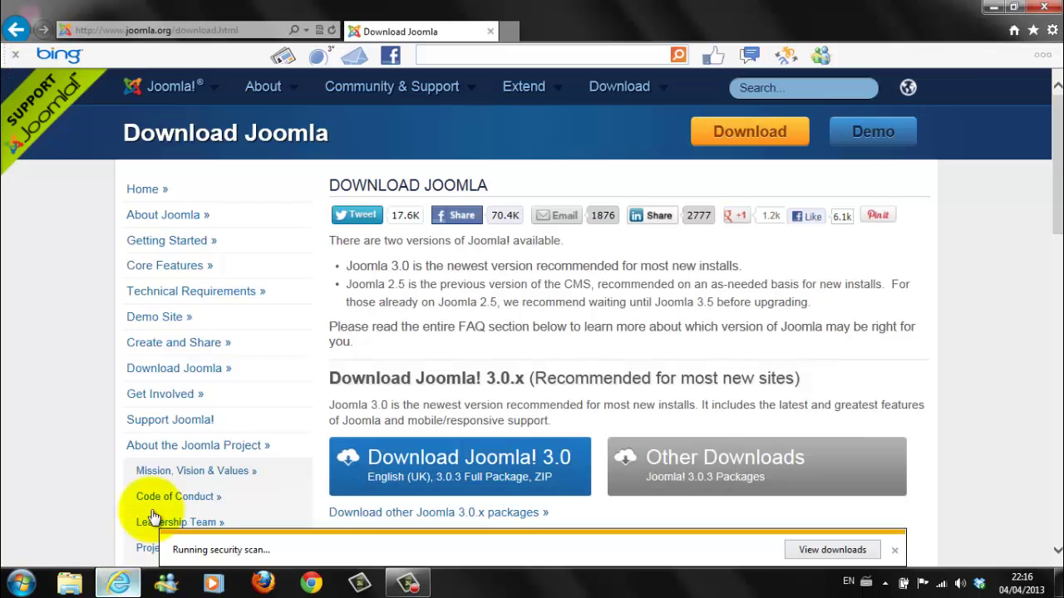
click(1047, 10)
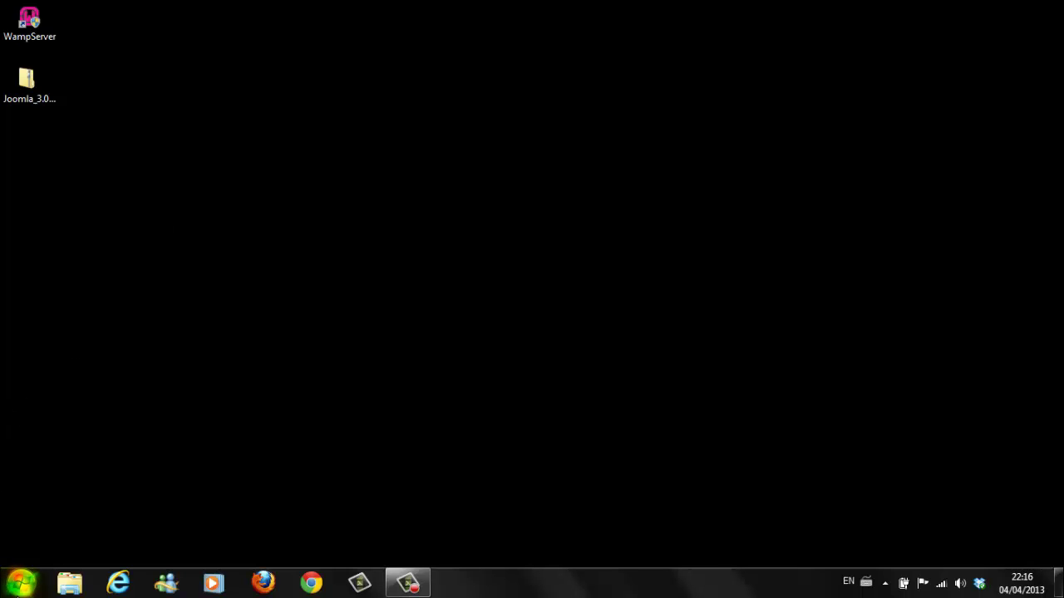
Step: Search the Start Menu for c:\wamp
click(20, 583)
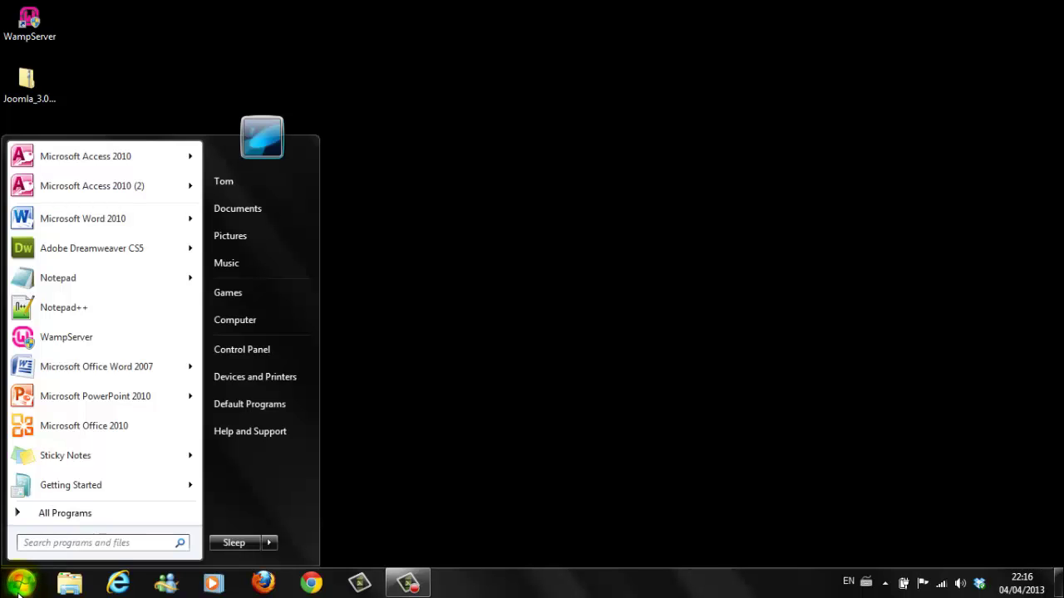
click(27, 543)
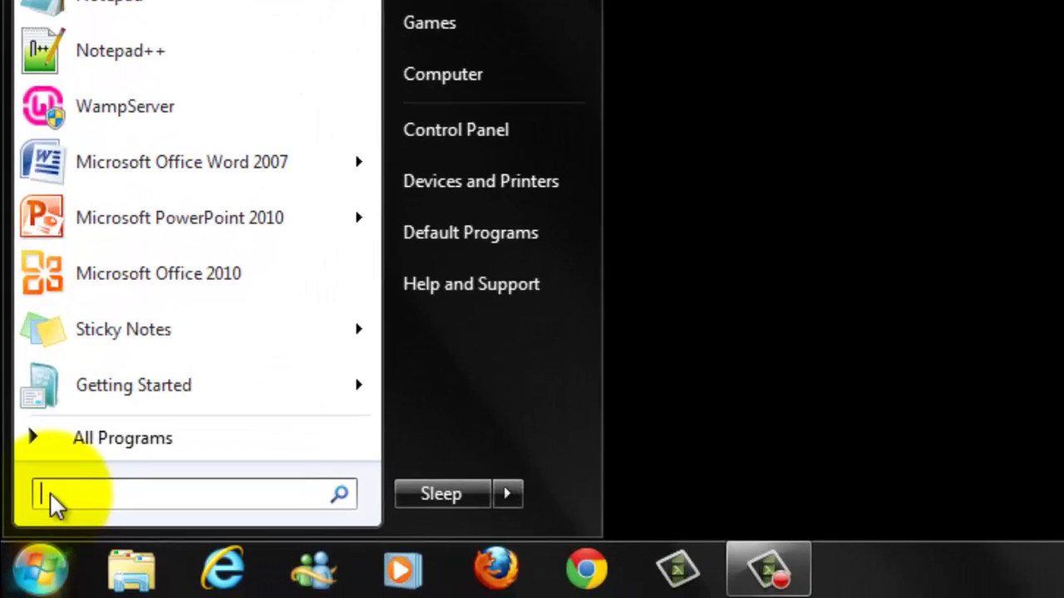
text(c)
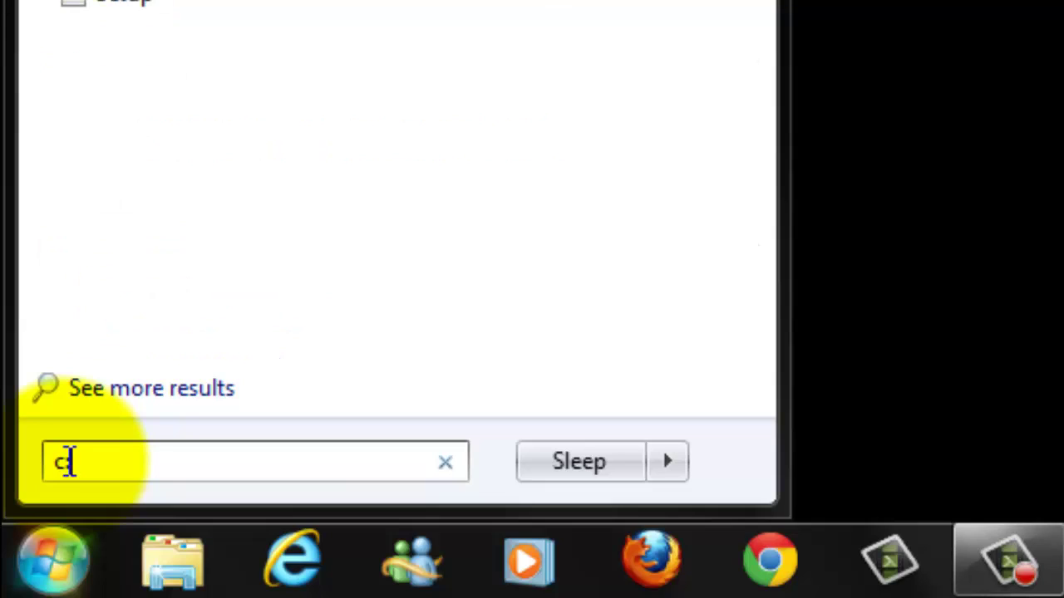
text(:\)
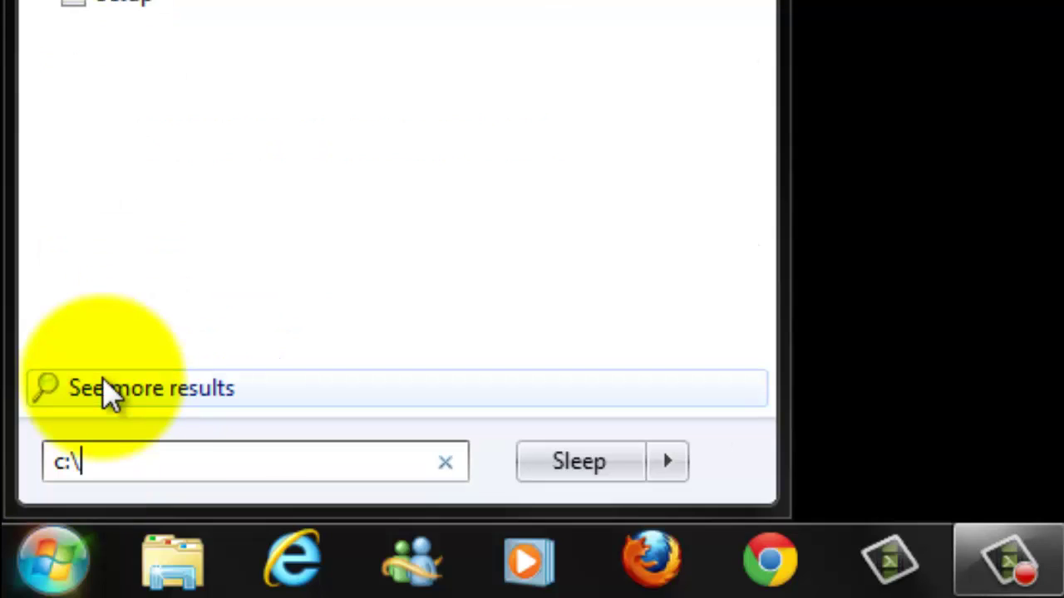
text(wam)
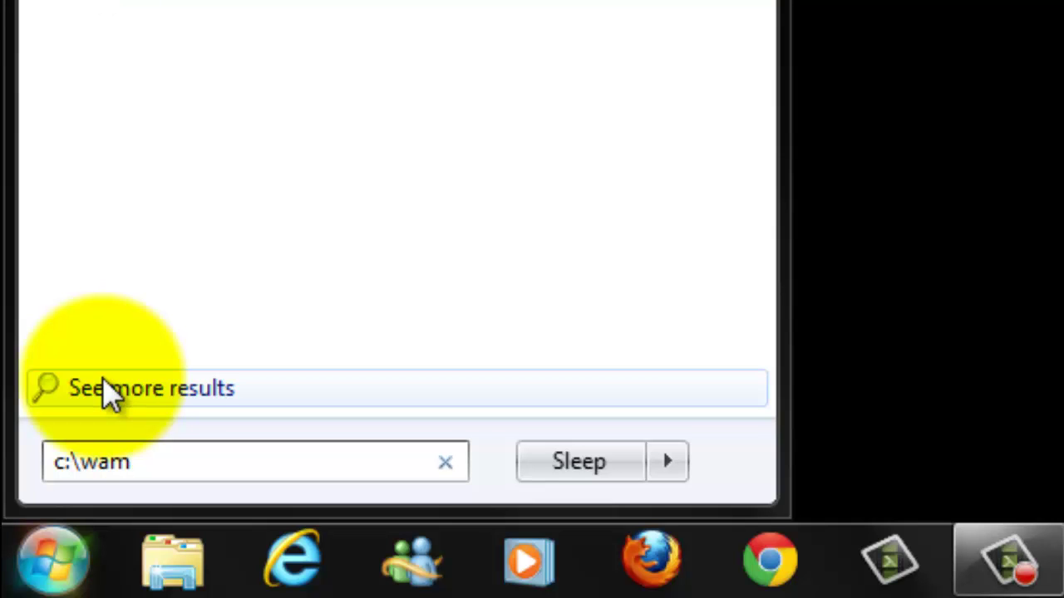
text(p)
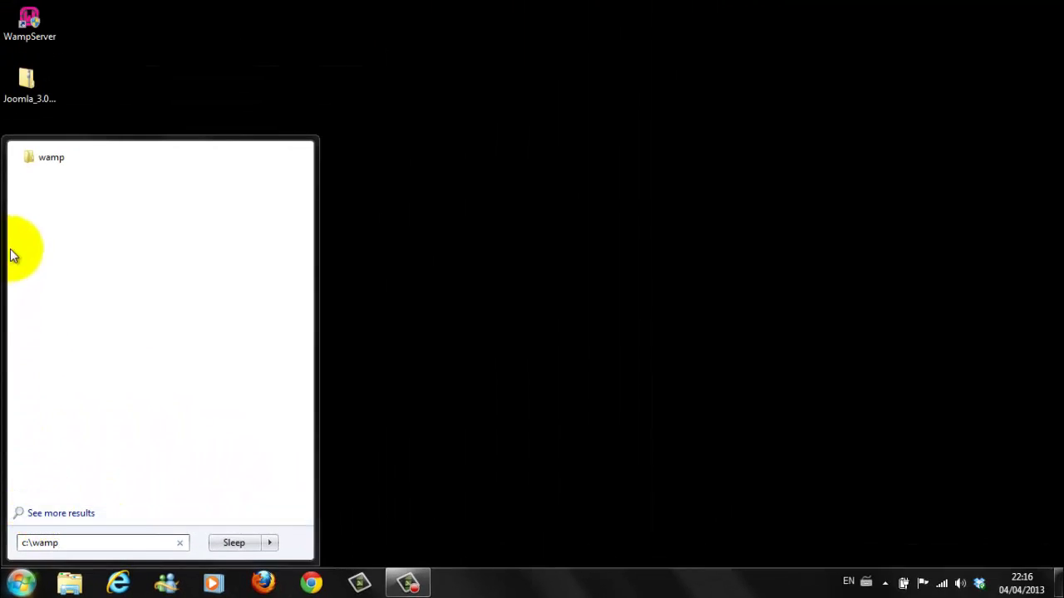
Step: Open C:\wamp from the search results and browse into its www folder
click(50, 158)
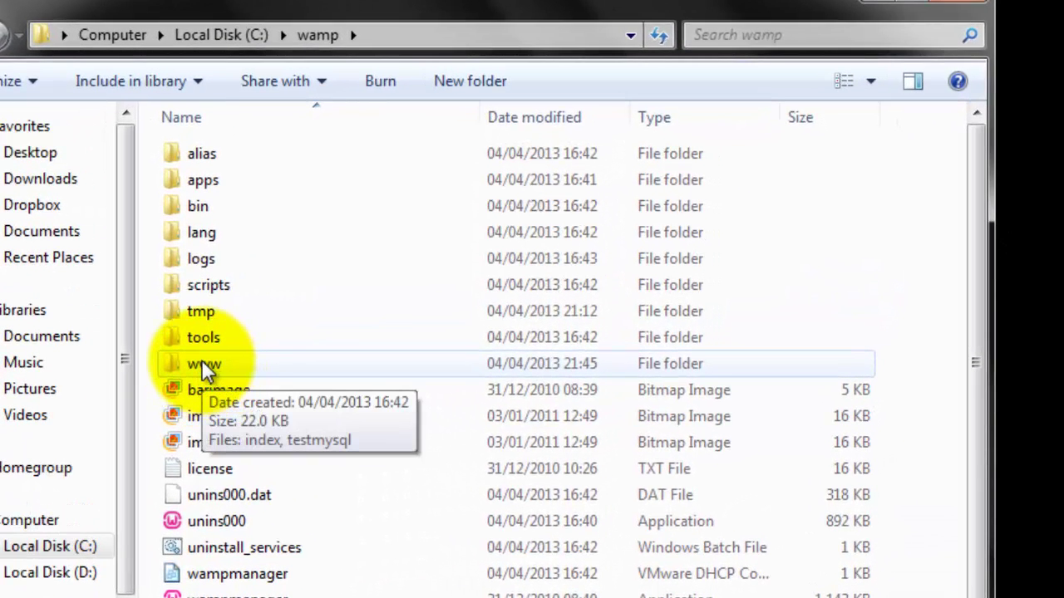
double_click(202, 364)
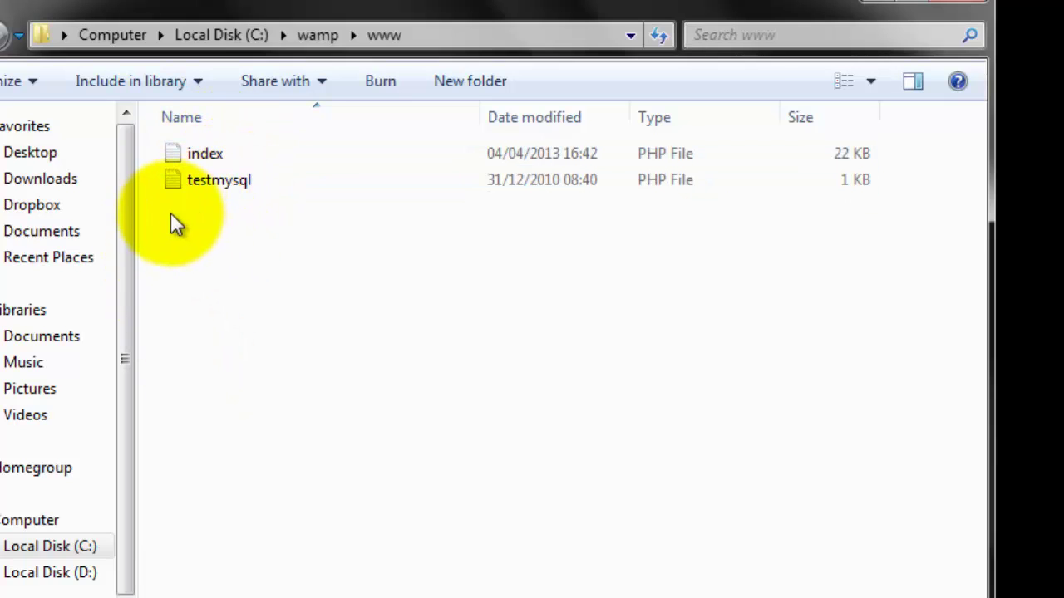
right_click(169, 214)
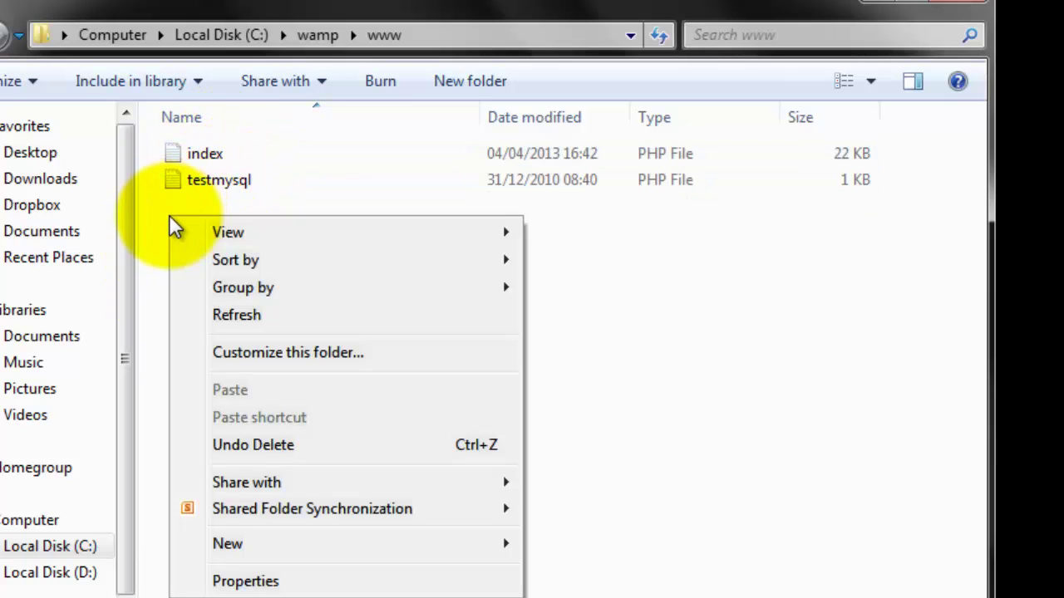
mouse_move(268, 558)
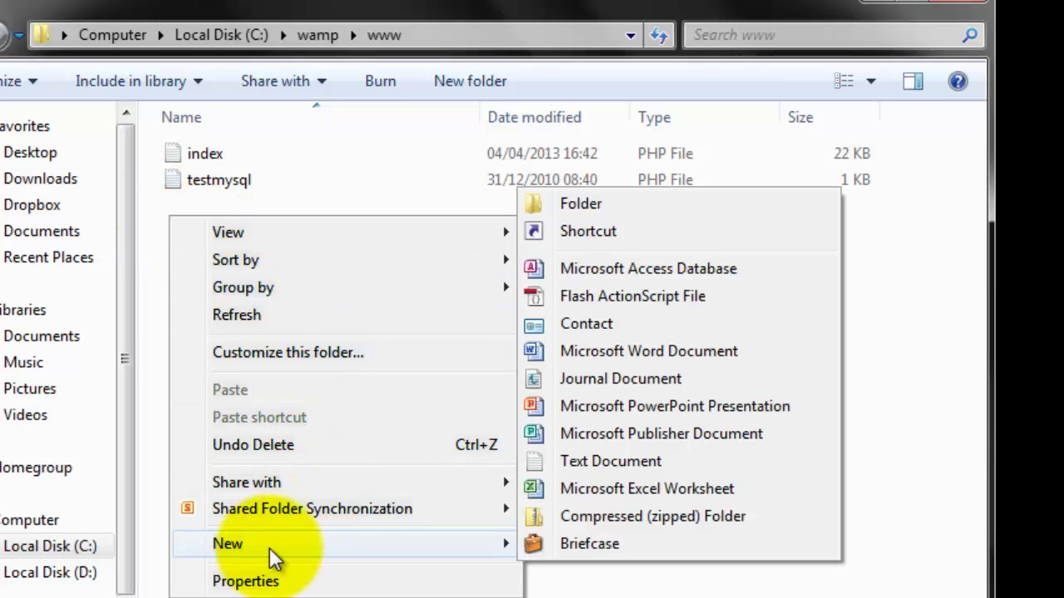
click(574, 208)
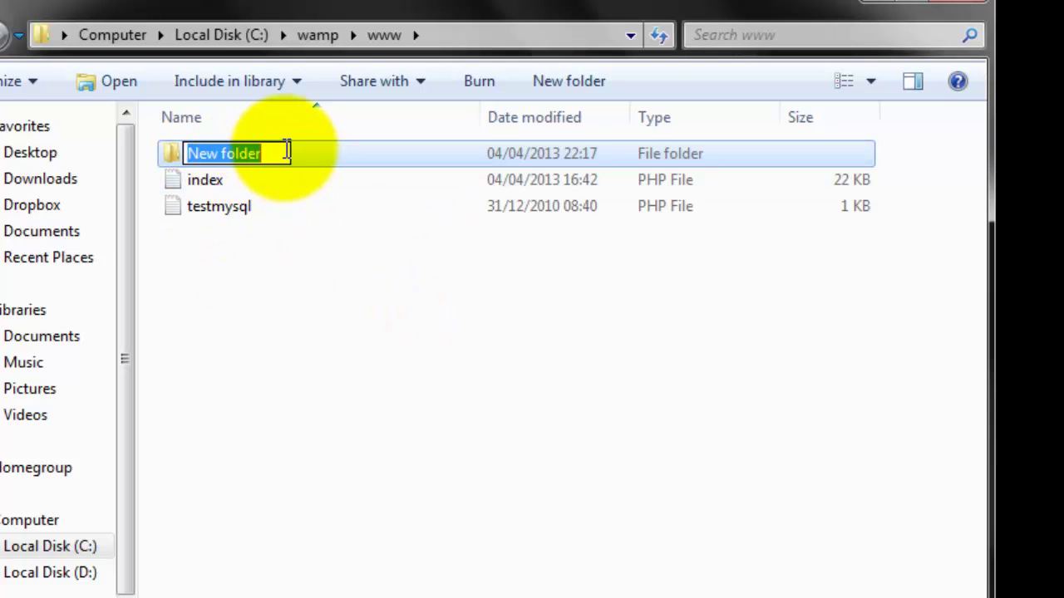
text(demo)
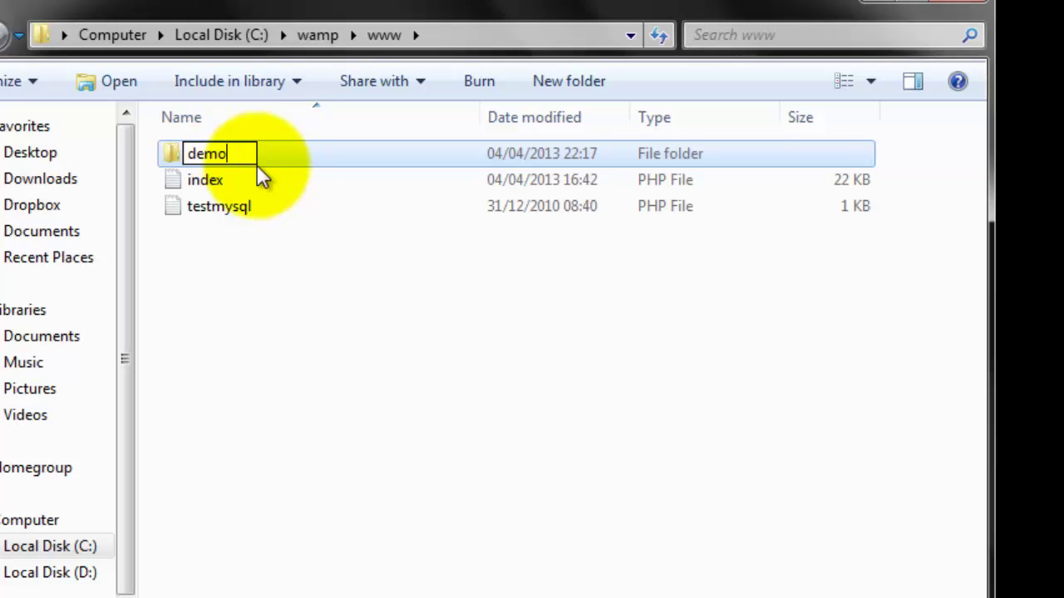
click(210, 276)
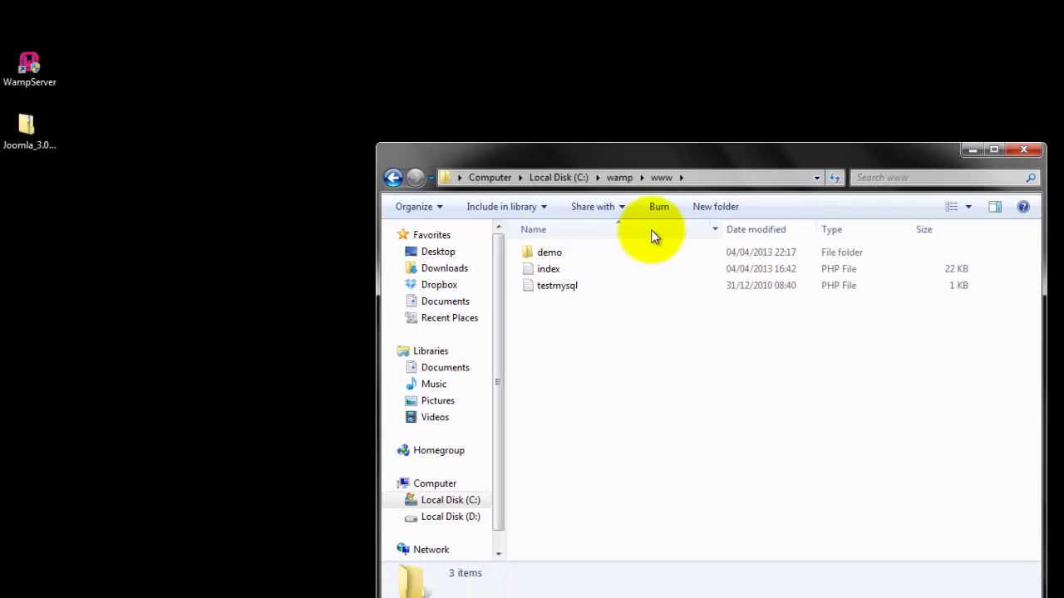
Step: Start Extract All on the desktop Joomla zip and choose to browse for a destination
click(18, 133)
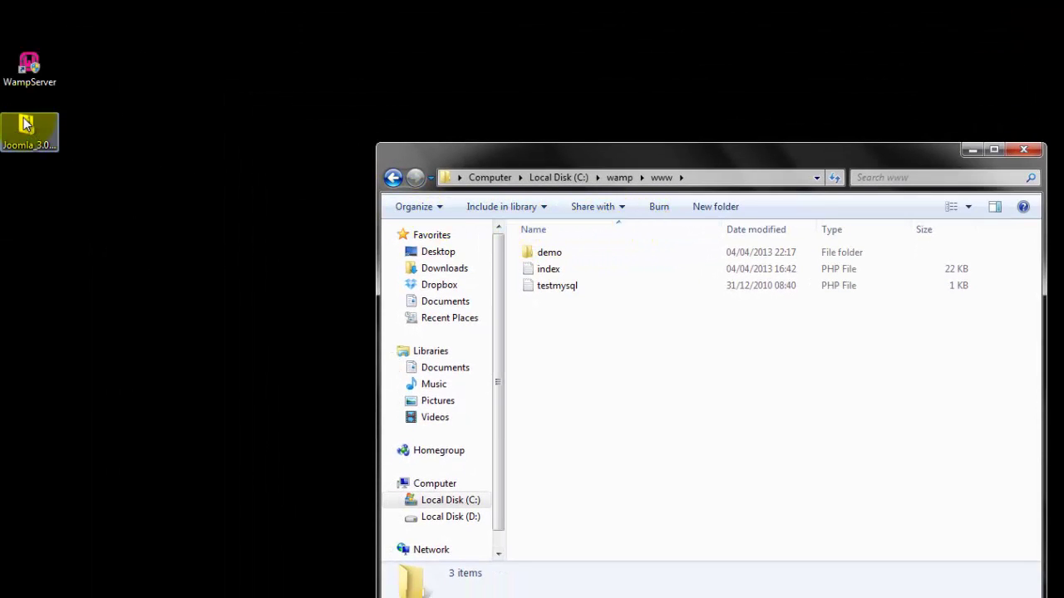
right_click(25, 122)
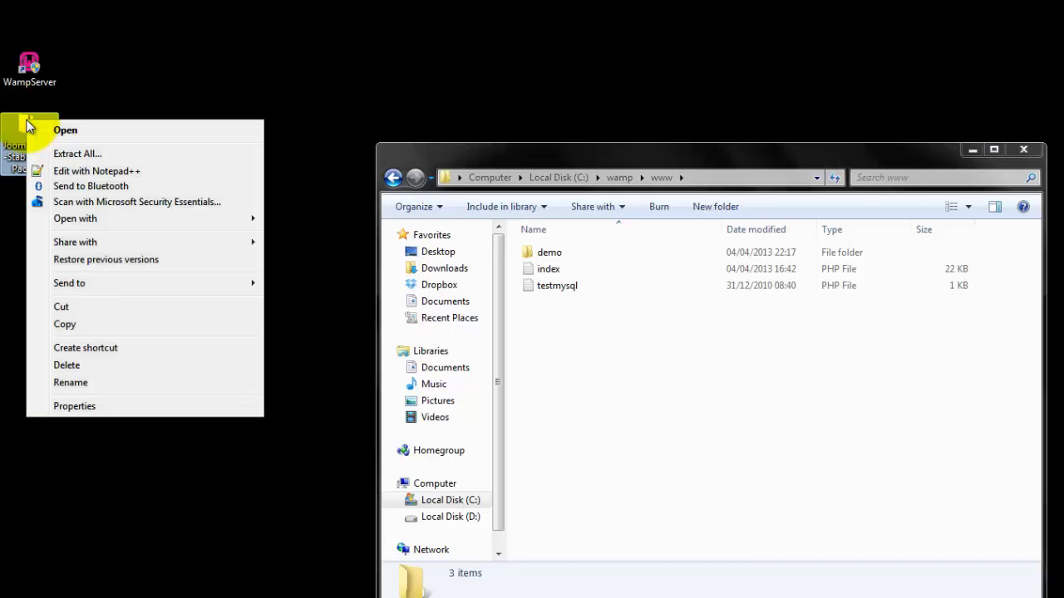
click(72, 153)
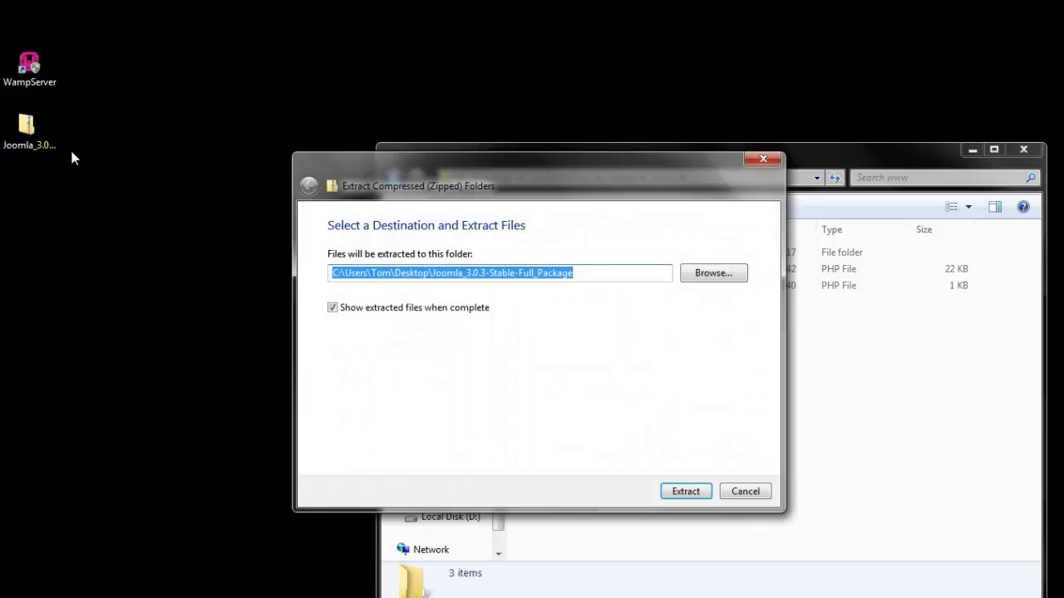
click(708, 273)
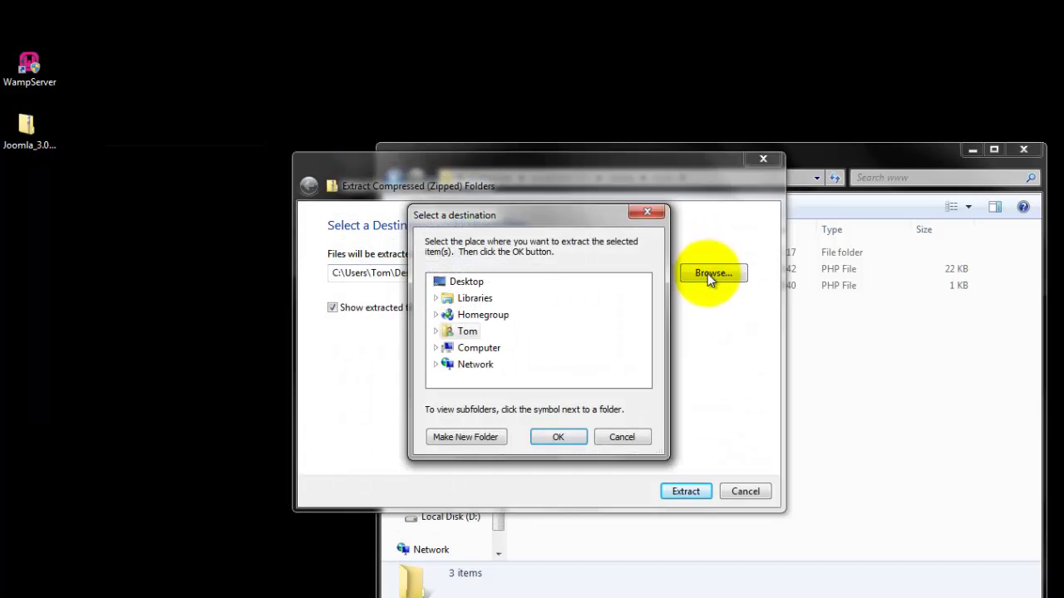
Step: Set C:\wamp\www\demo as the extraction destination
double_click(472, 349)
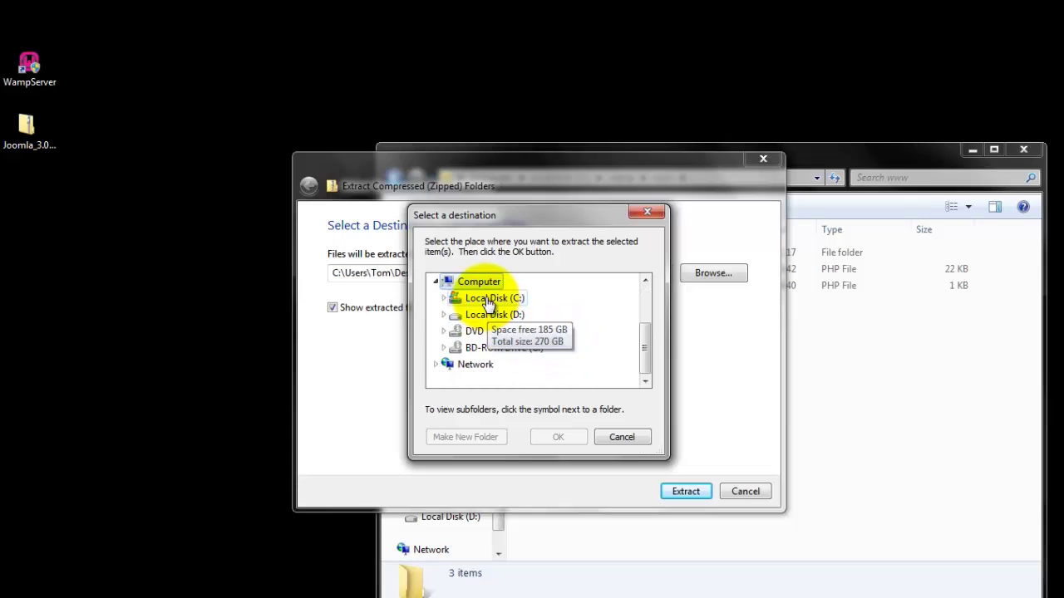
double_click(488, 299)
scroll(528, 297, down, 3)
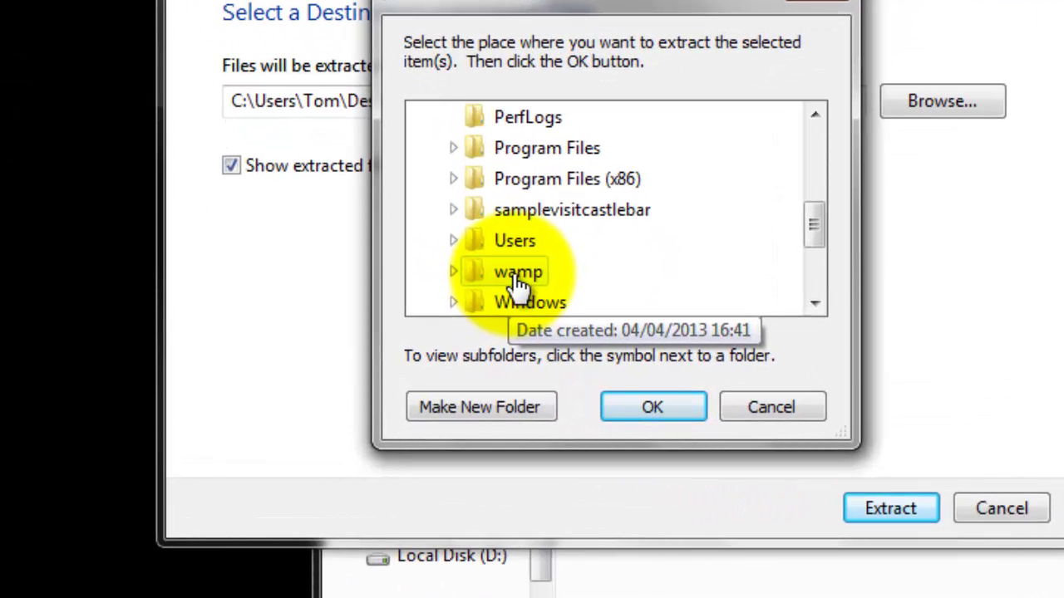
double_click(517, 275)
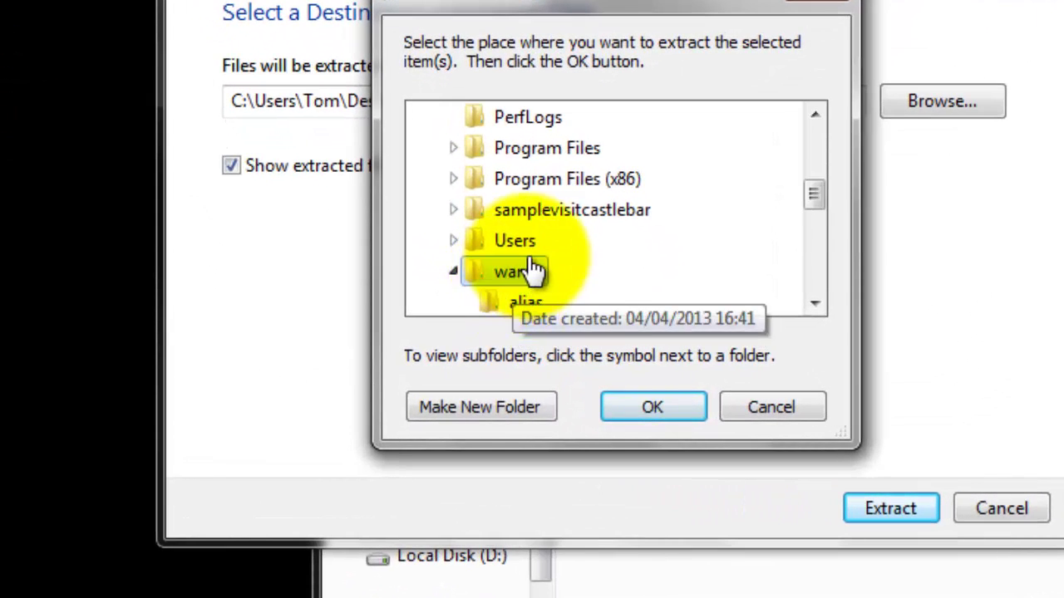
scroll(621, 214, down, 2)
scroll(627, 213, down, 1)
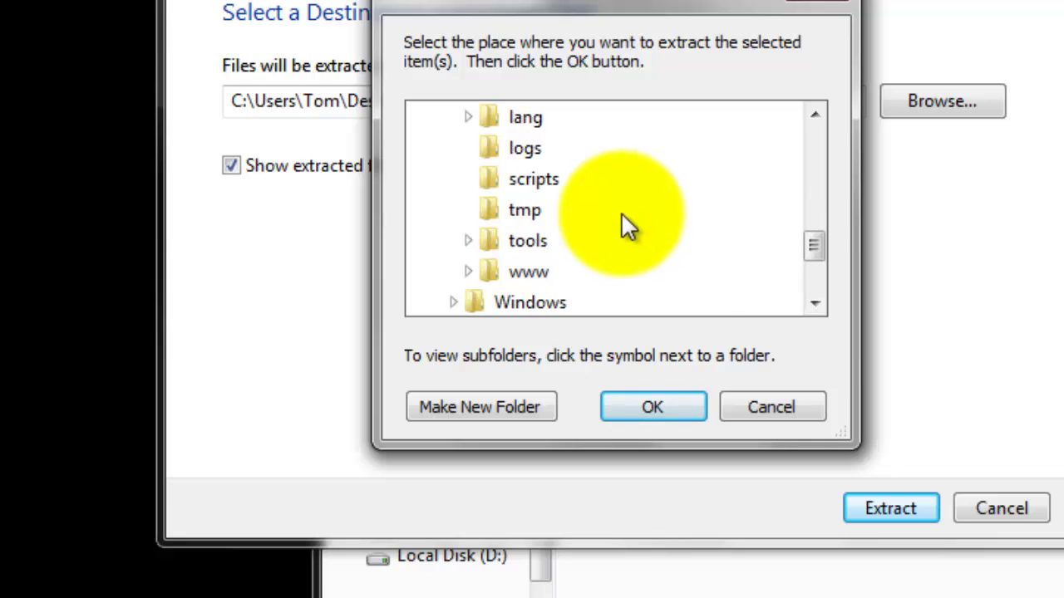
double_click(529, 274)
scroll(624, 254, down, 1)
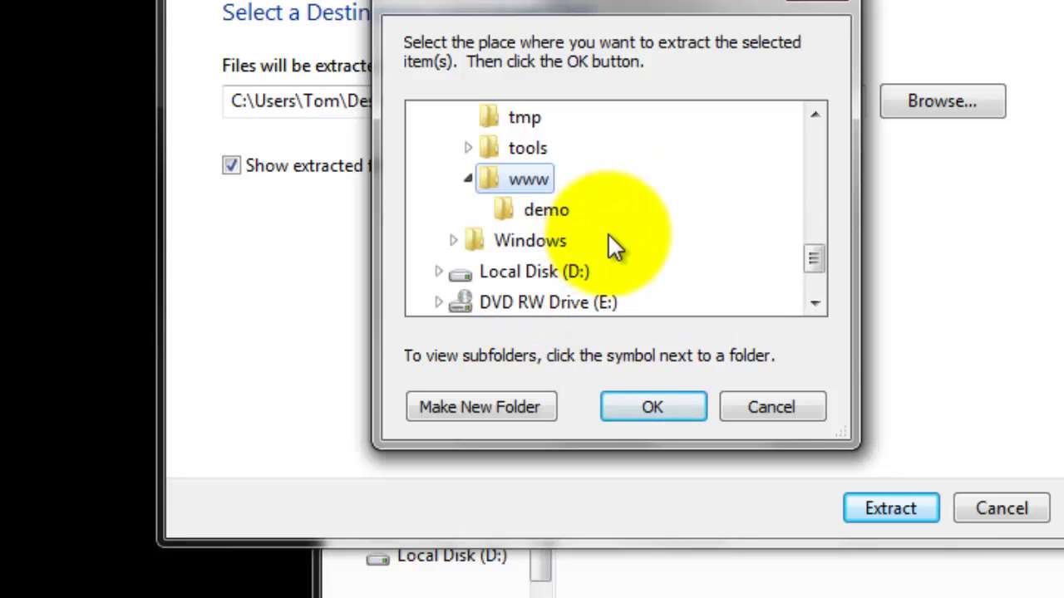
click(547, 213)
click(651, 409)
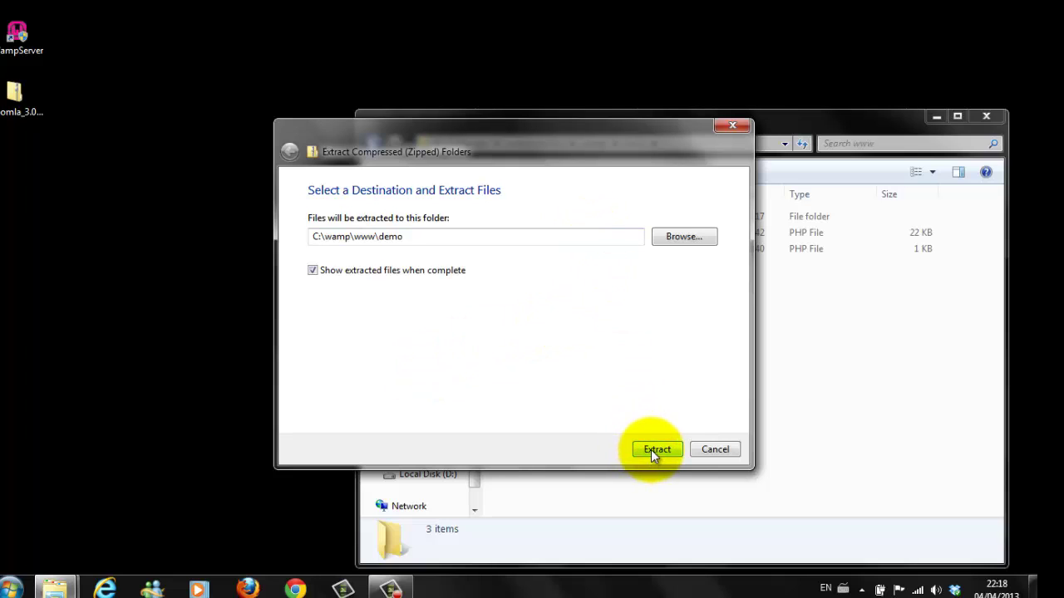
Step: Extract Joomla into C:\wamp\www\demo, close both Explorer windows, and open WampServer's tray menu
click(651, 449)
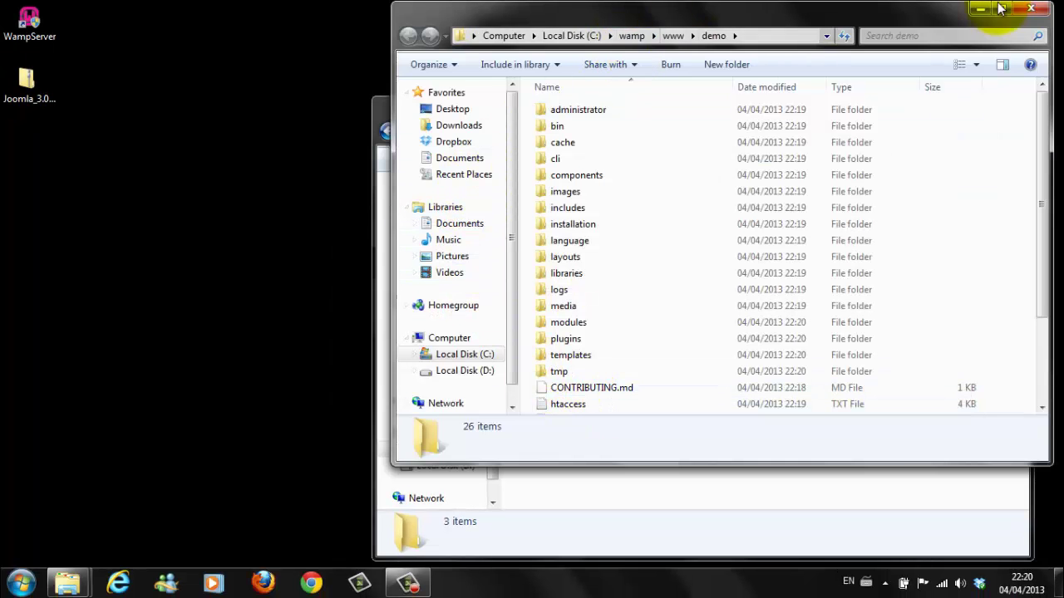
click(1029, 10)
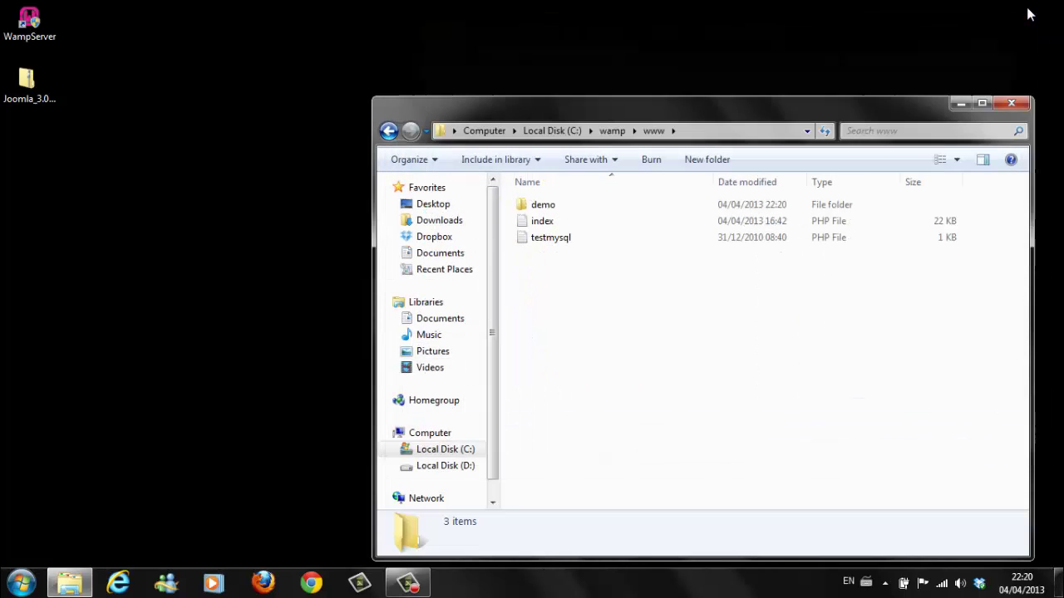
click(1011, 103)
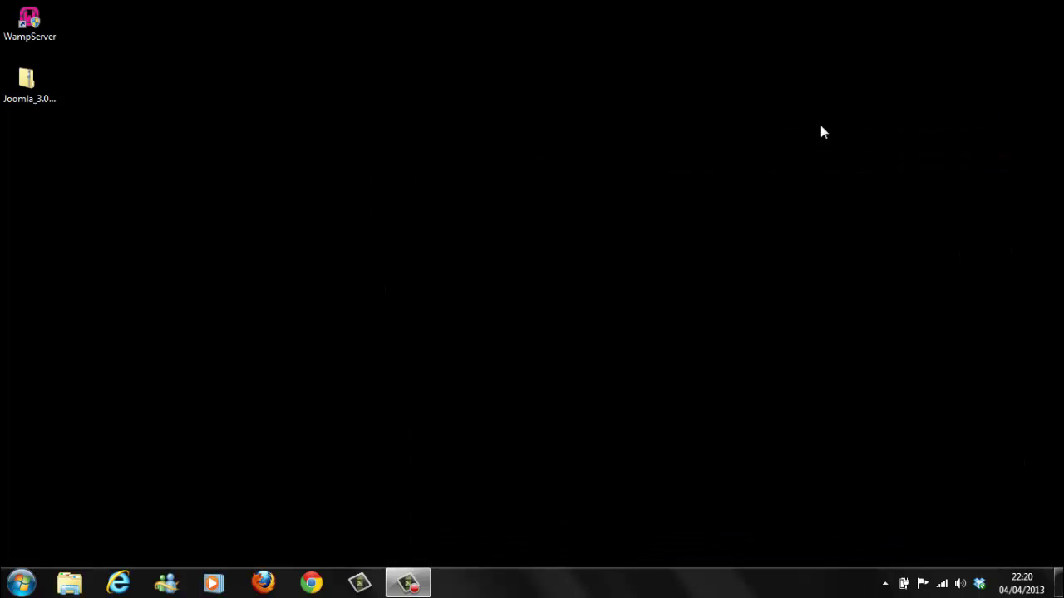
click(883, 585)
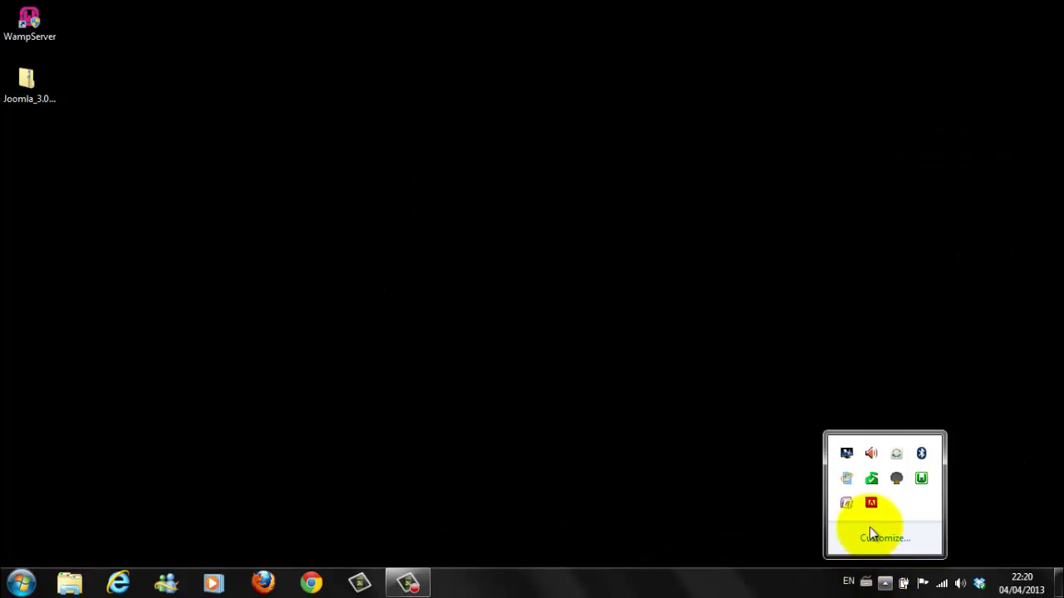
click(920, 479)
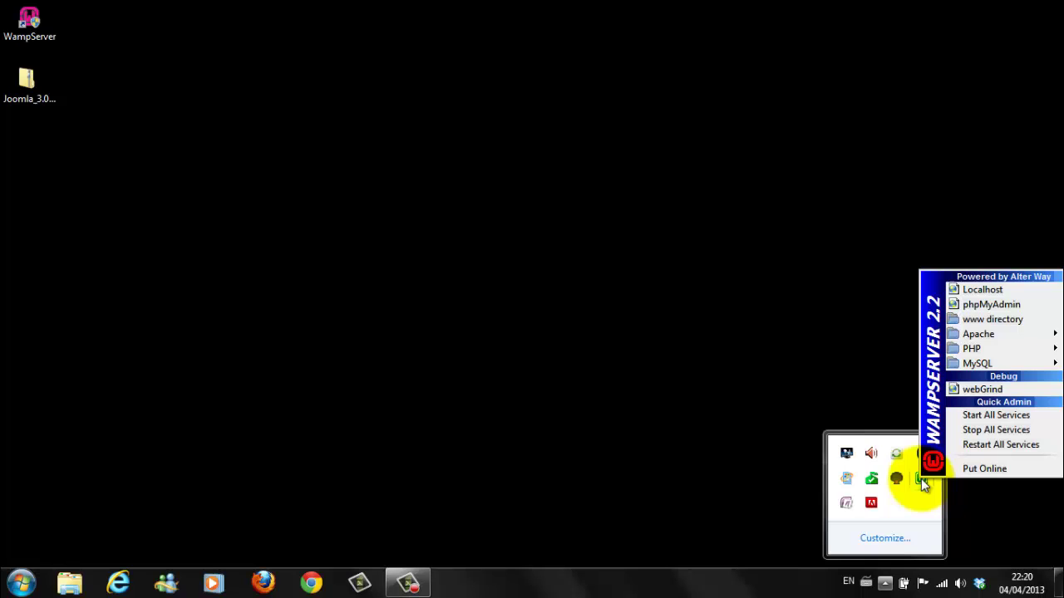
Step: Open localhost in Firefox and launch the demo project's Joomla web installer from Your Projects
click(971, 289)
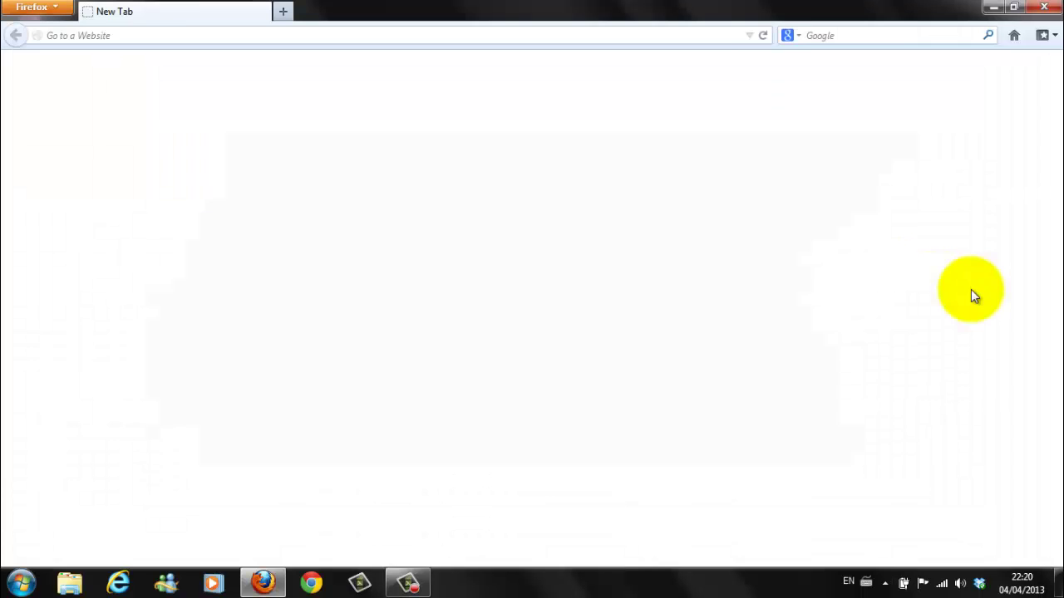
scroll(356, 133, down, 1)
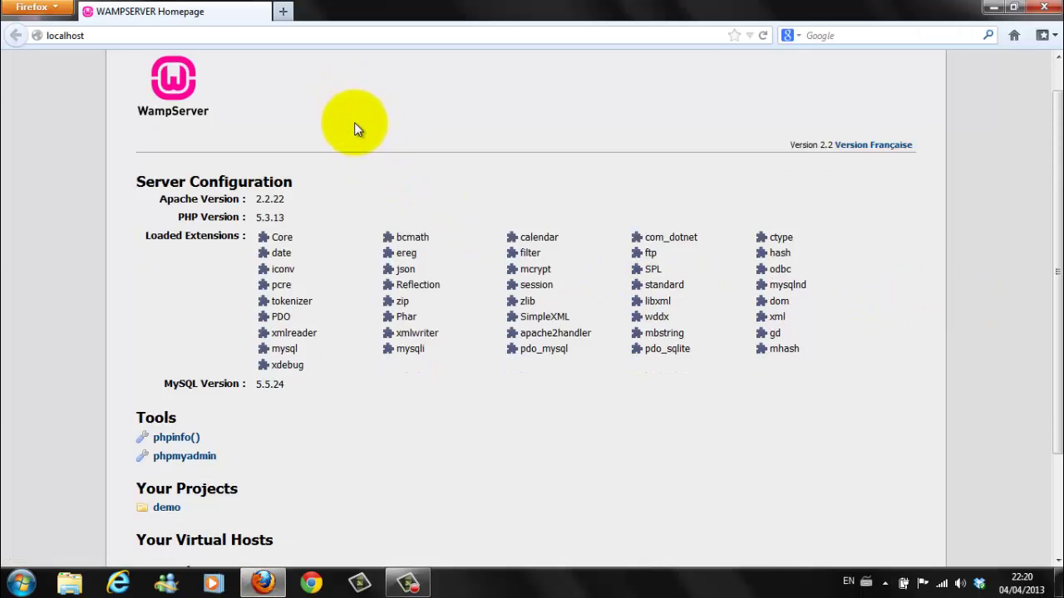
scroll(354, 133, down, 3)
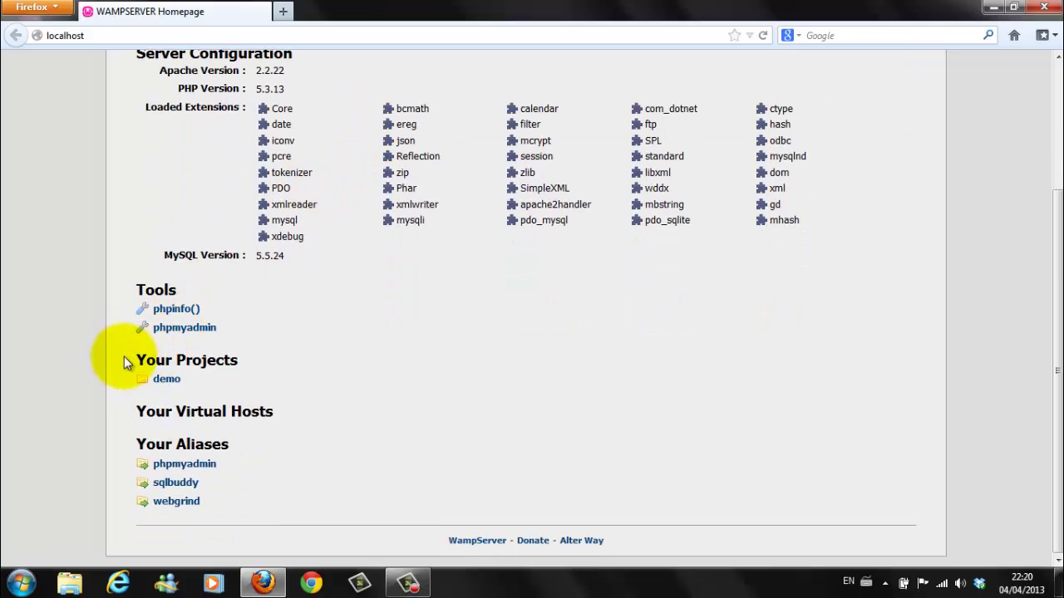
click(168, 382)
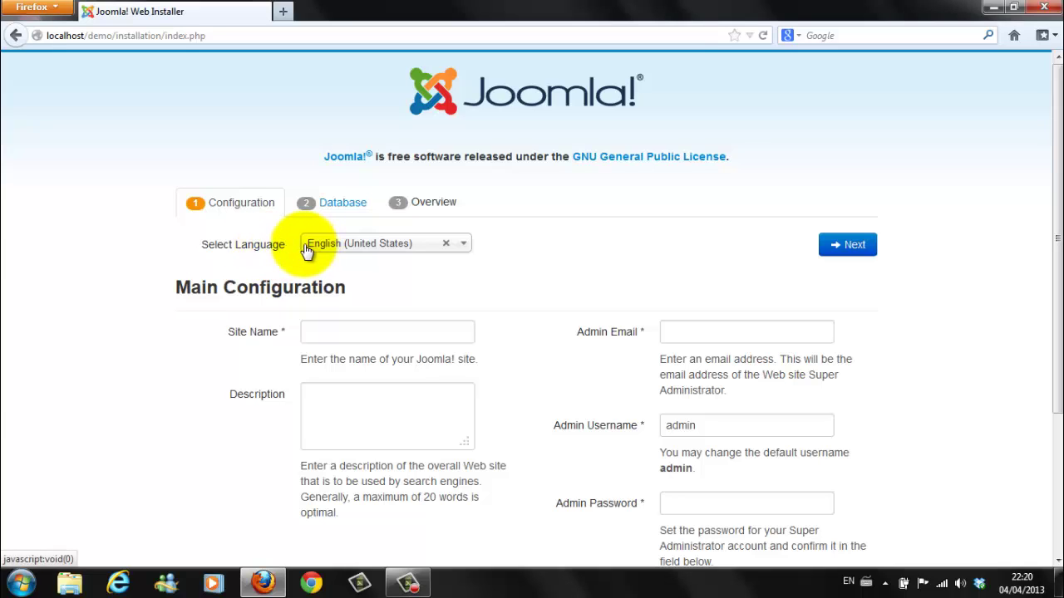
Step: Select English (United Kingdom), name the site 'demo' and describe it as 'demo site'
click(464, 249)
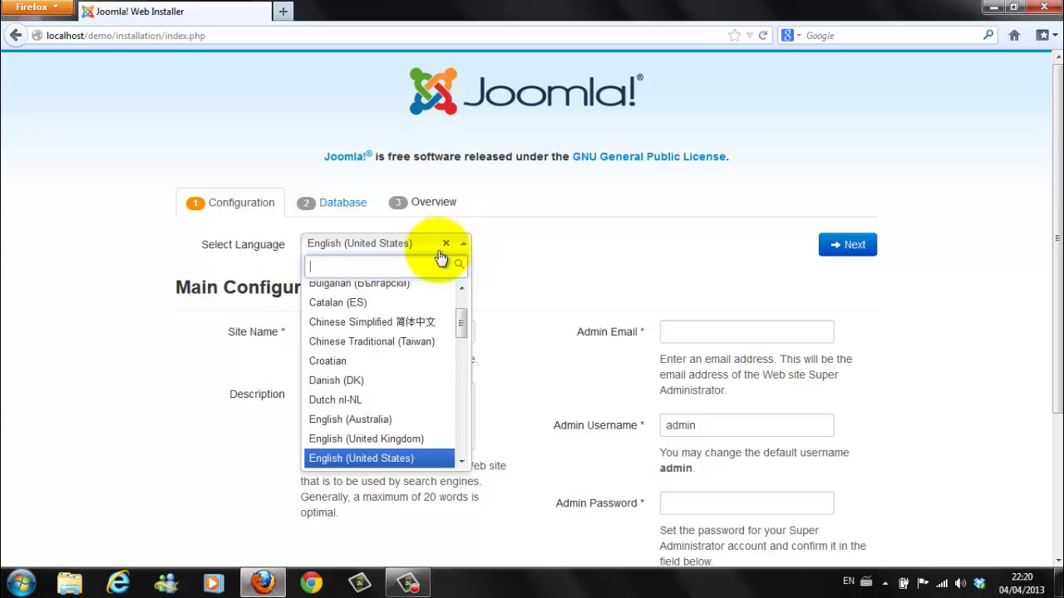
click(393, 448)
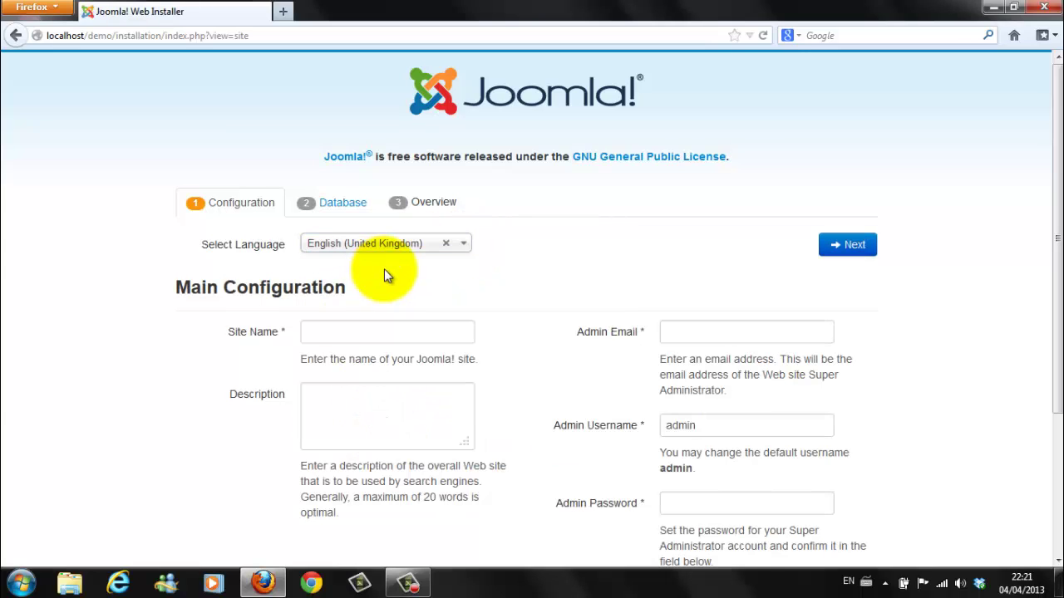
click(324, 334)
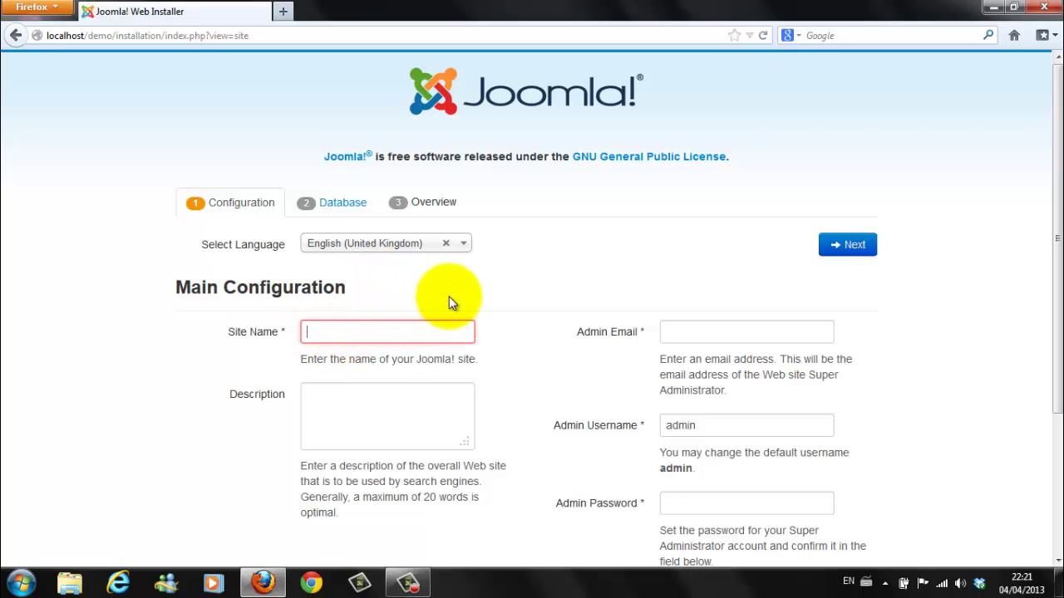
text(demo)
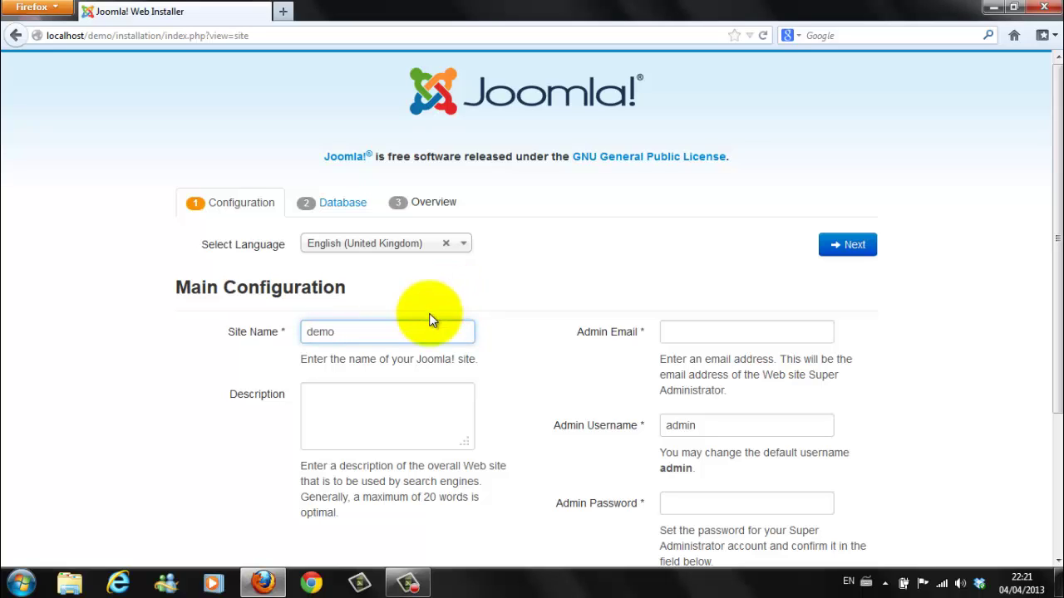
click(314, 398)
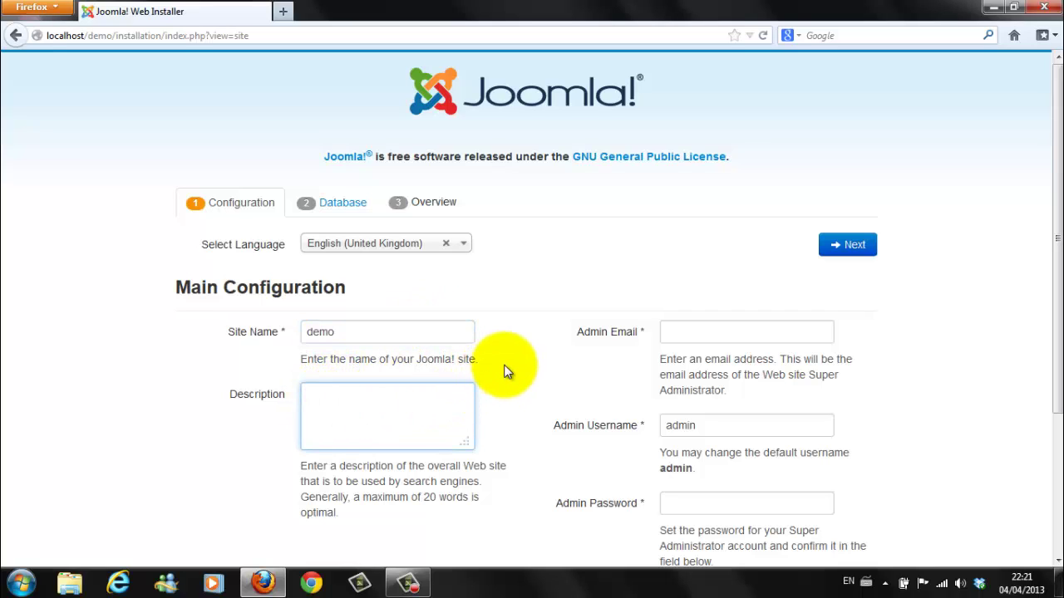
text(demo site)
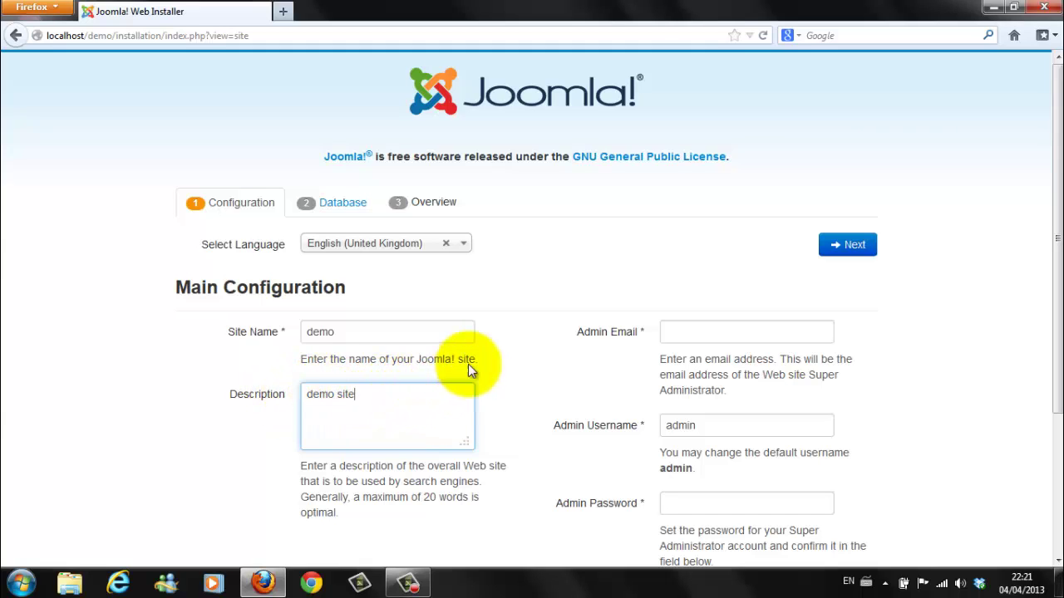
Step: Enter the admin e-mail address, then the admin password and its confirmation
click(687, 332)
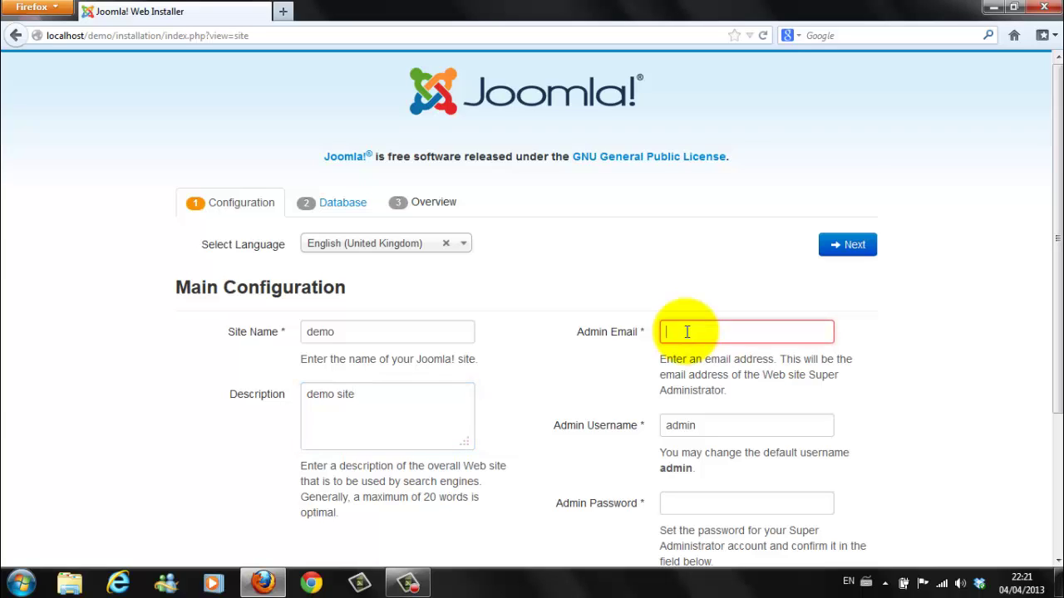
text(admin@admin)
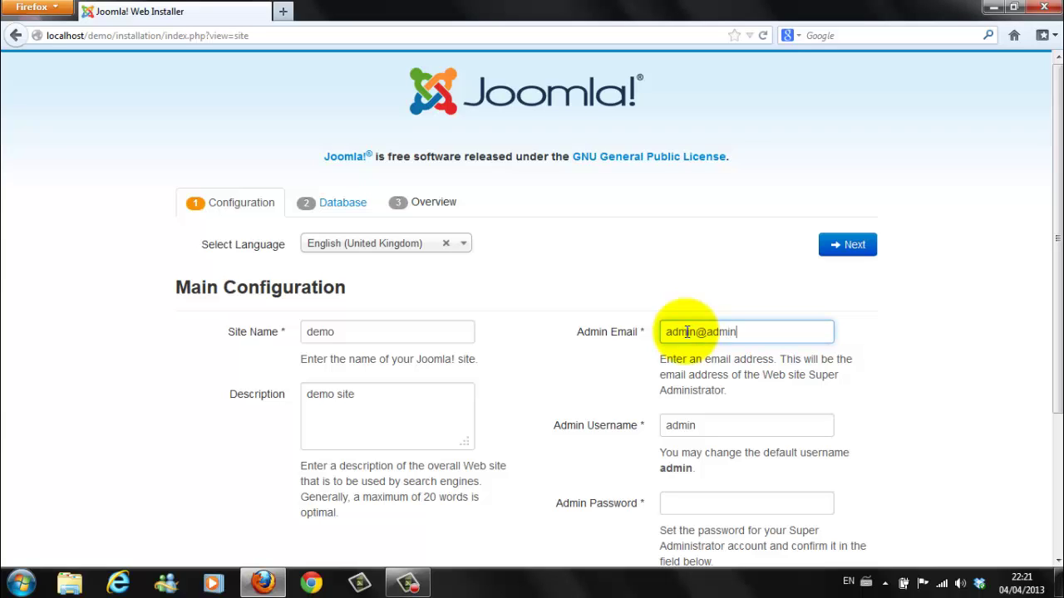
text(.com)
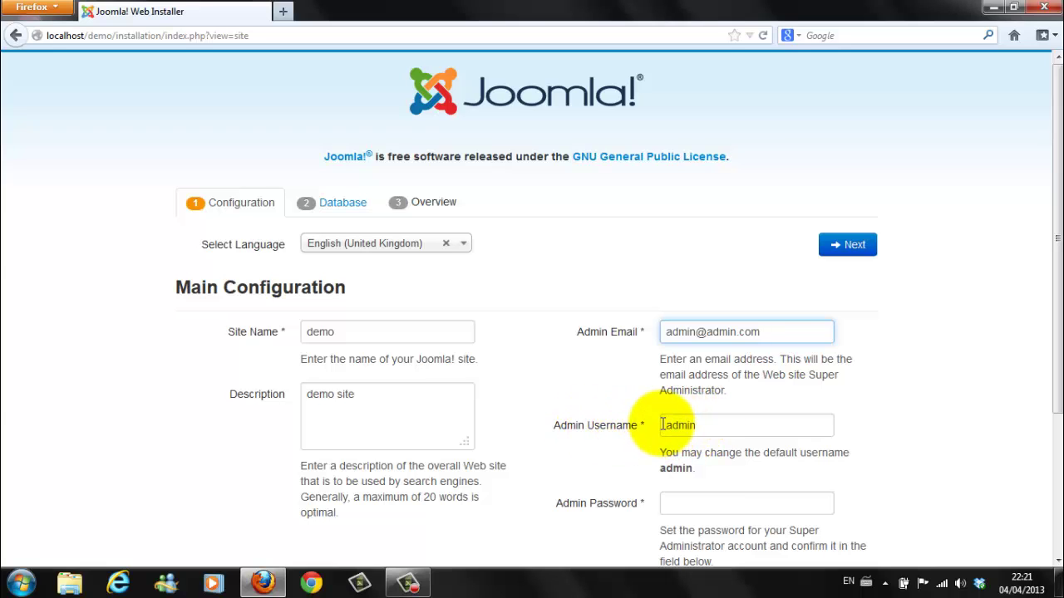
scroll(723, 427, down, 3)
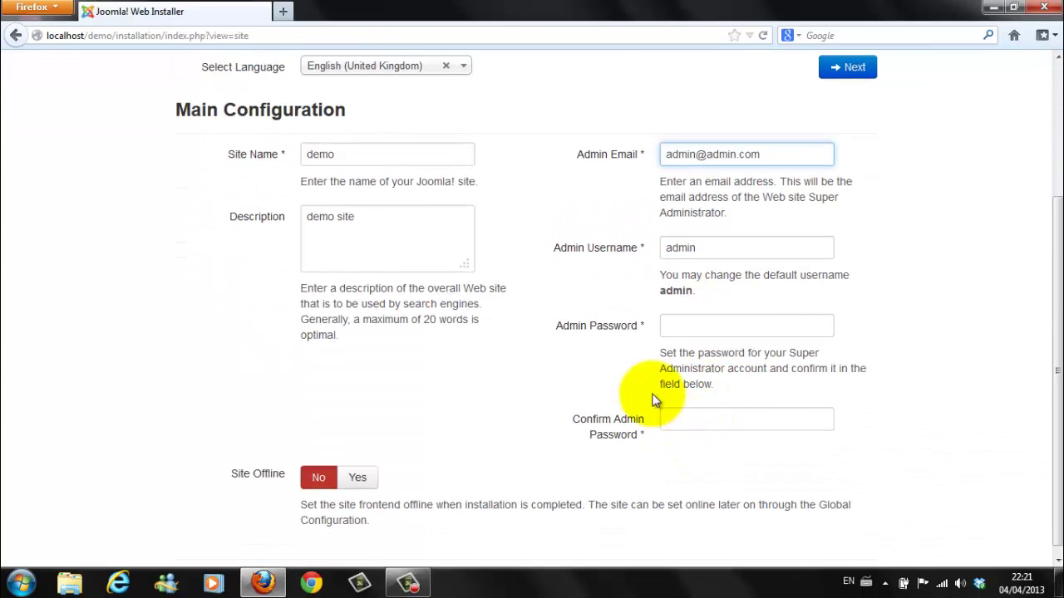
click(677, 326)
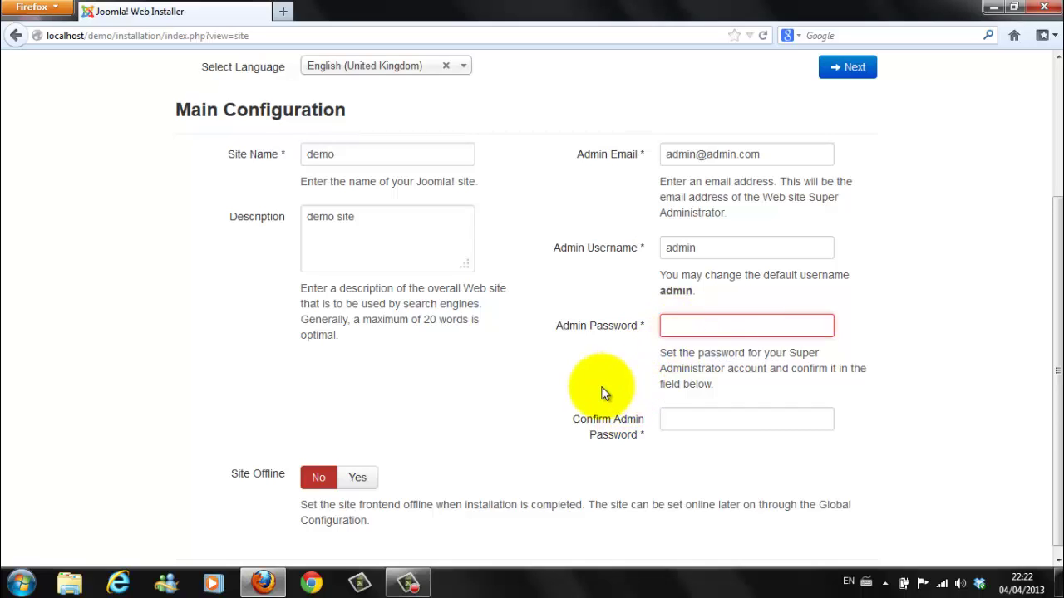
text(admin)
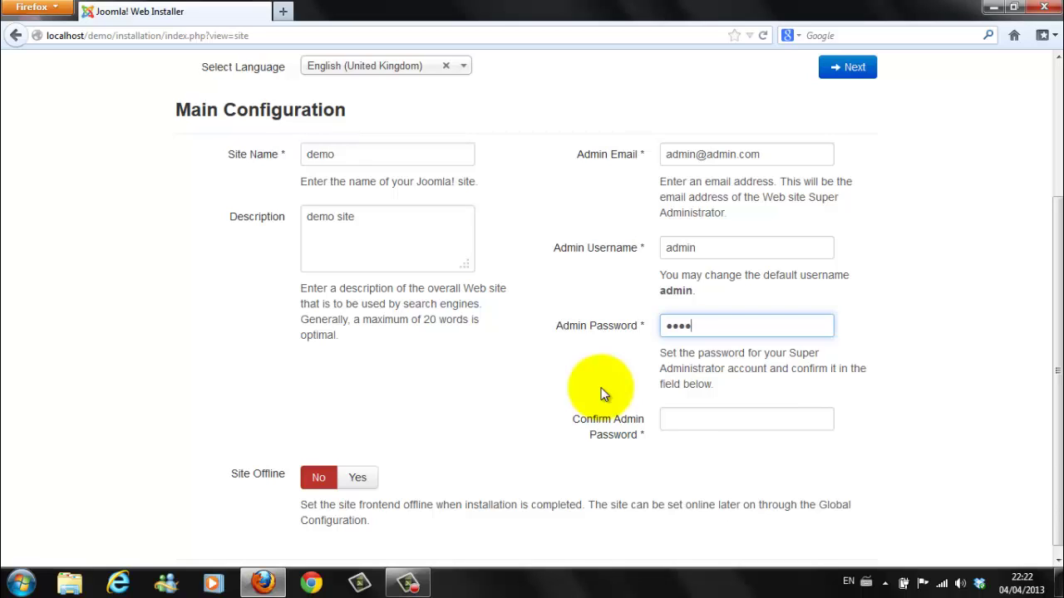
text(1234)
click(673, 419)
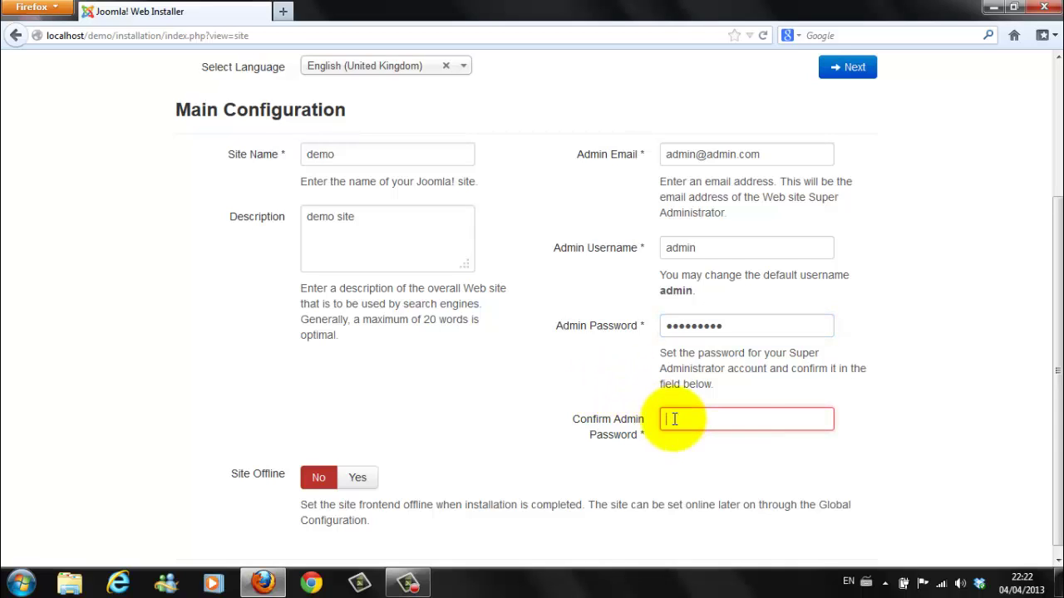
text(adm)
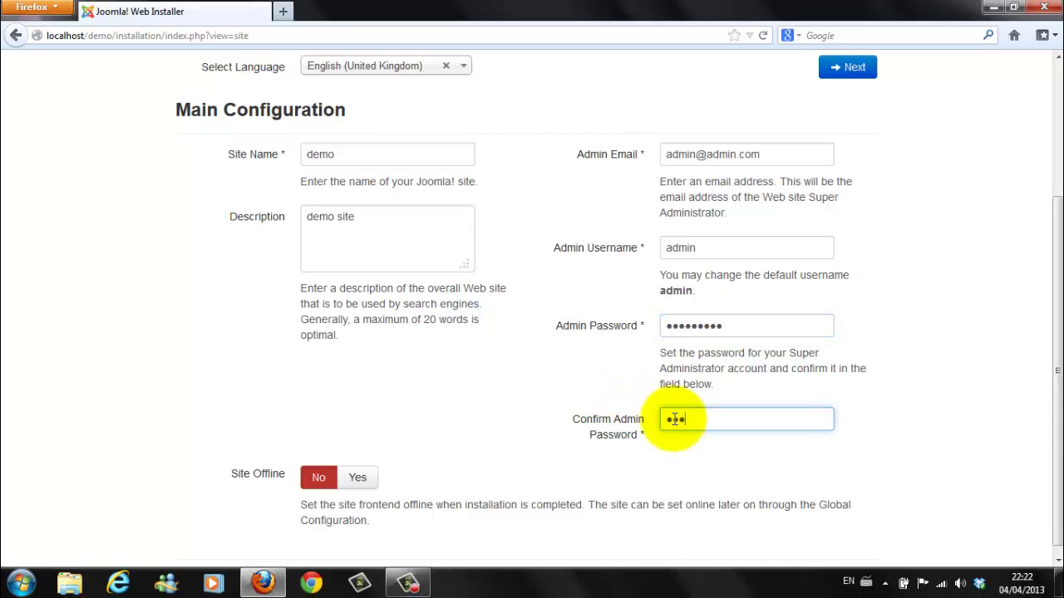
text(in12344)
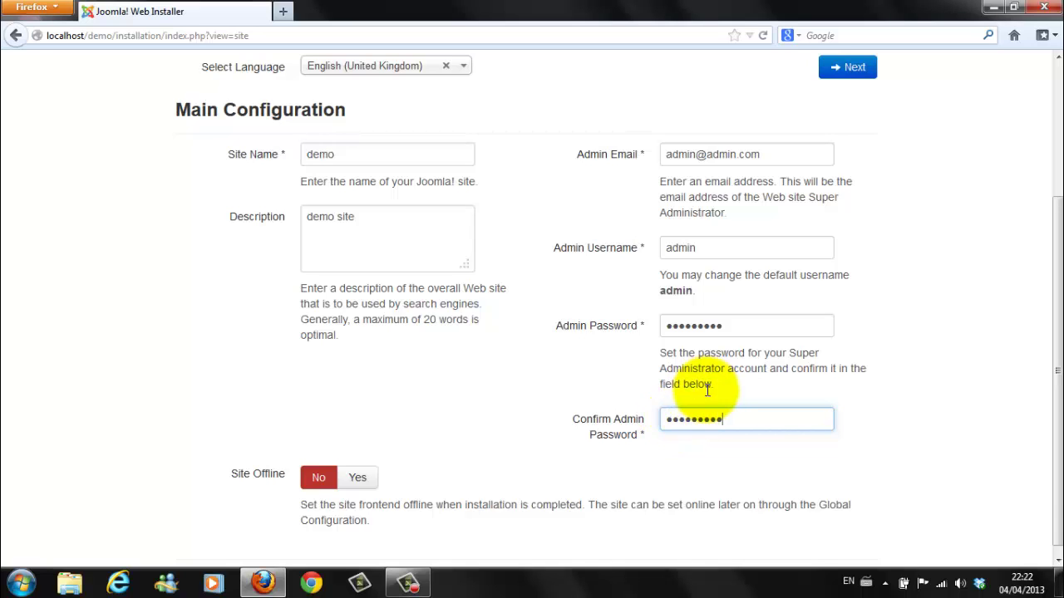
scroll(573, 250, up, 2)
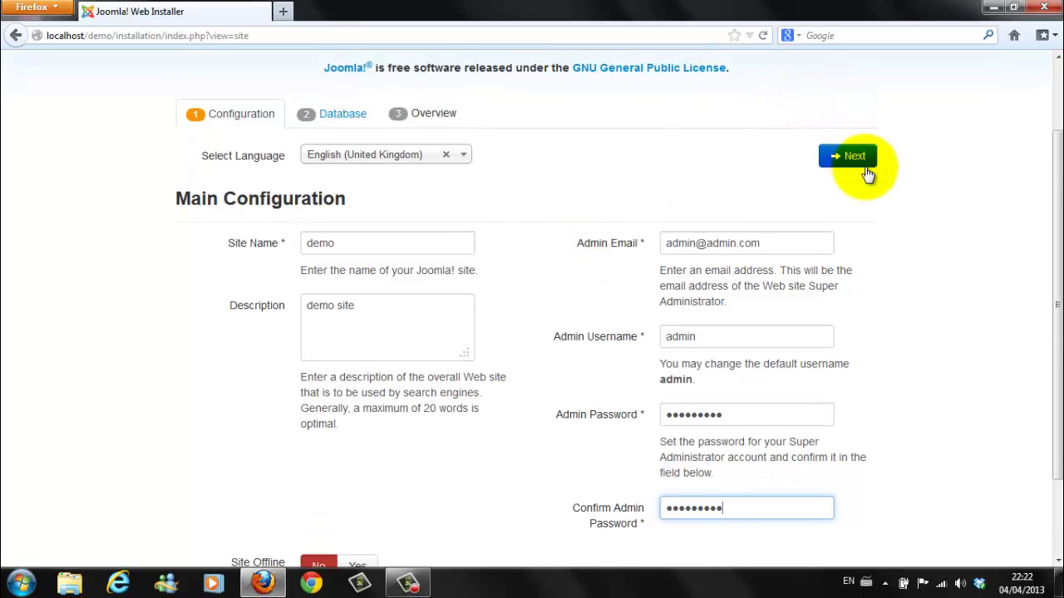
Step: Go to database setup and enter database username root and database name joomla
click(851, 160)
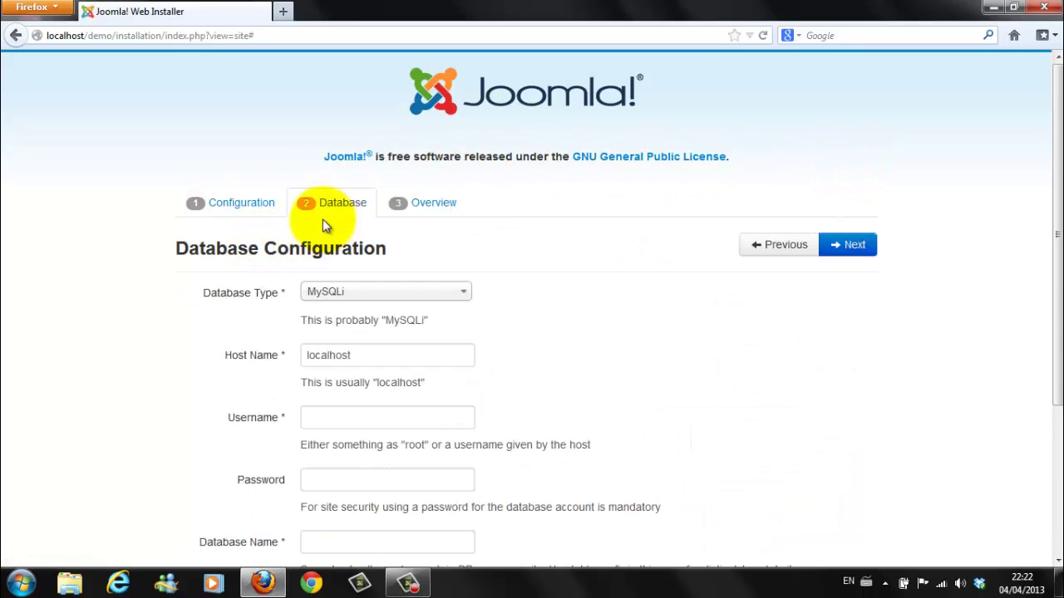
scroll(360, 252, down, 2)
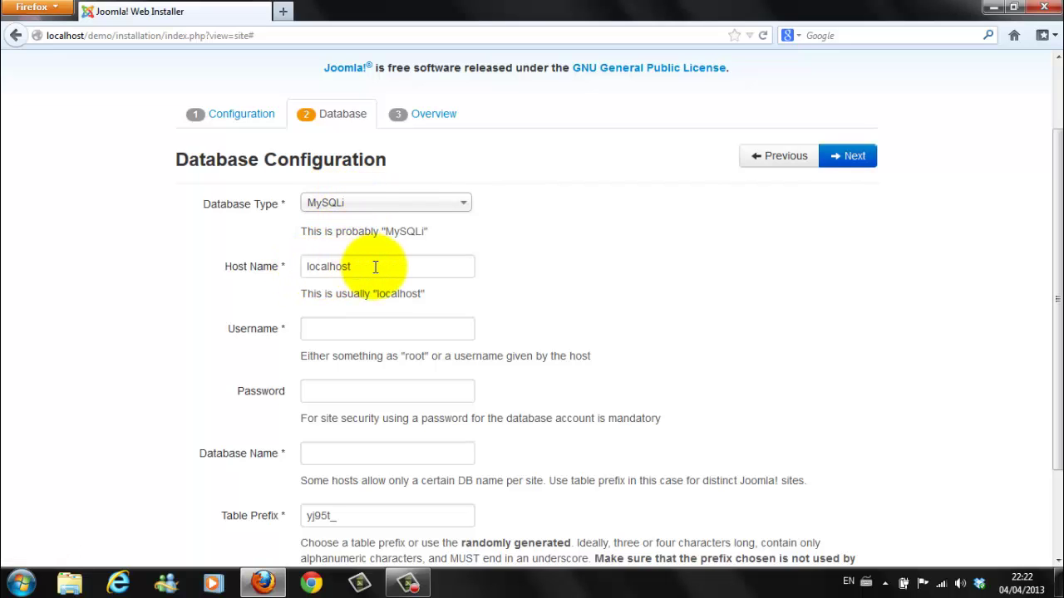
scroll(375, 267, down, 2)
click(314, 240)
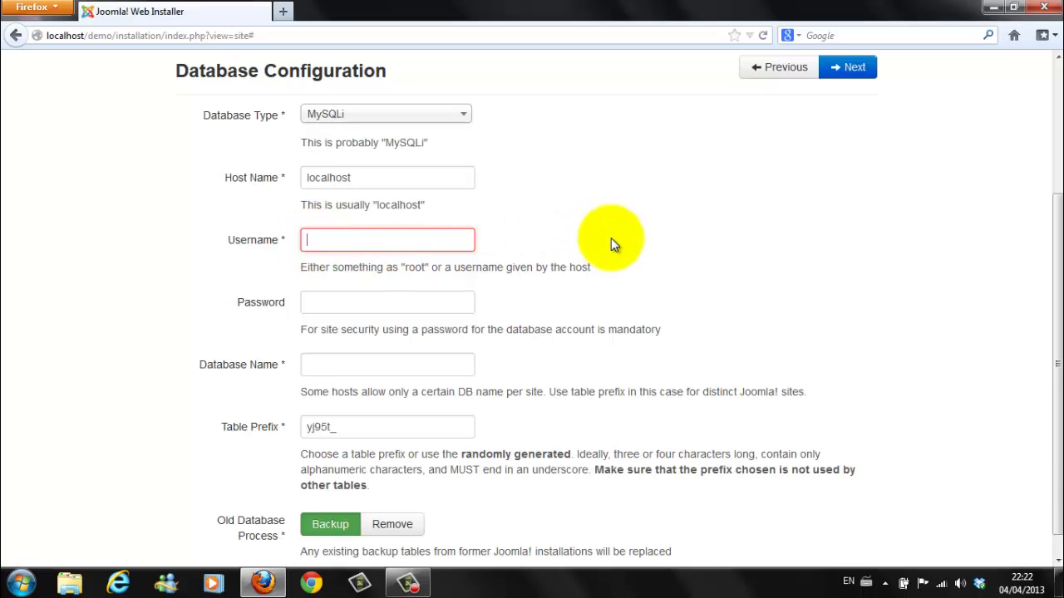
text(root)
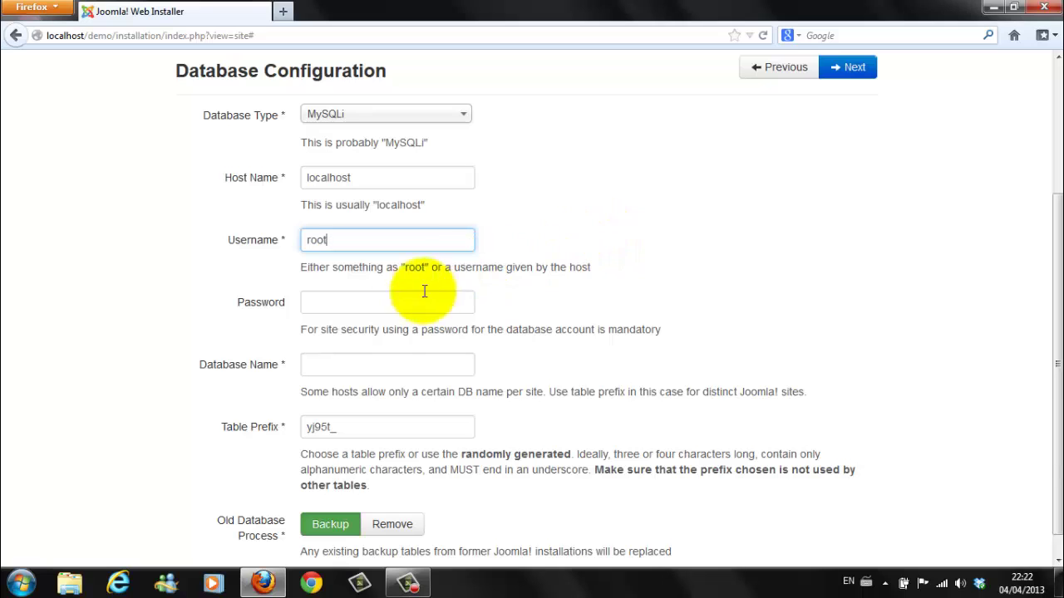
scroll(466, 300, down, 1)
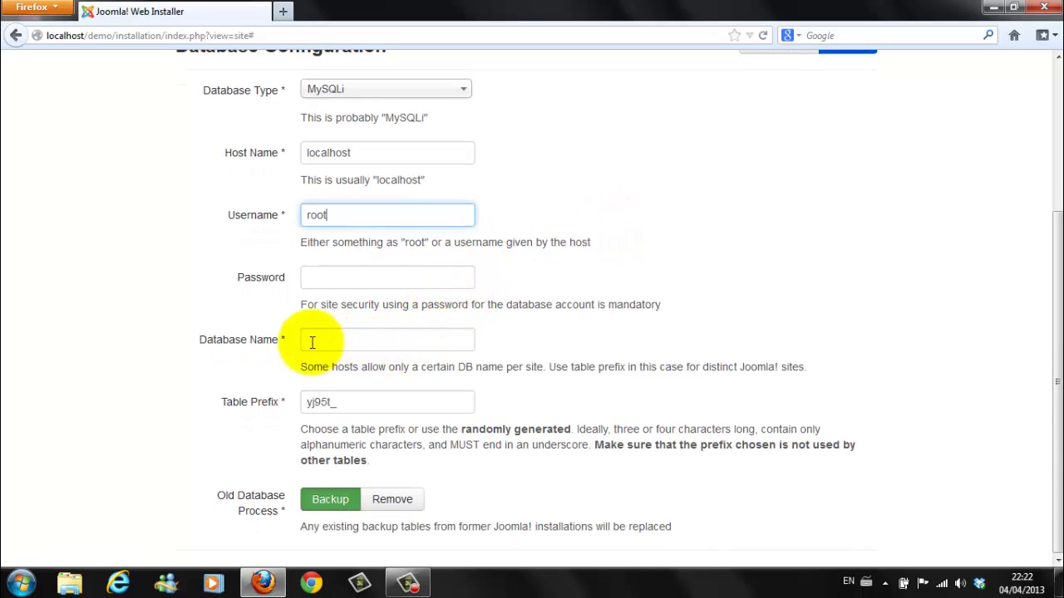
click(304, 340)
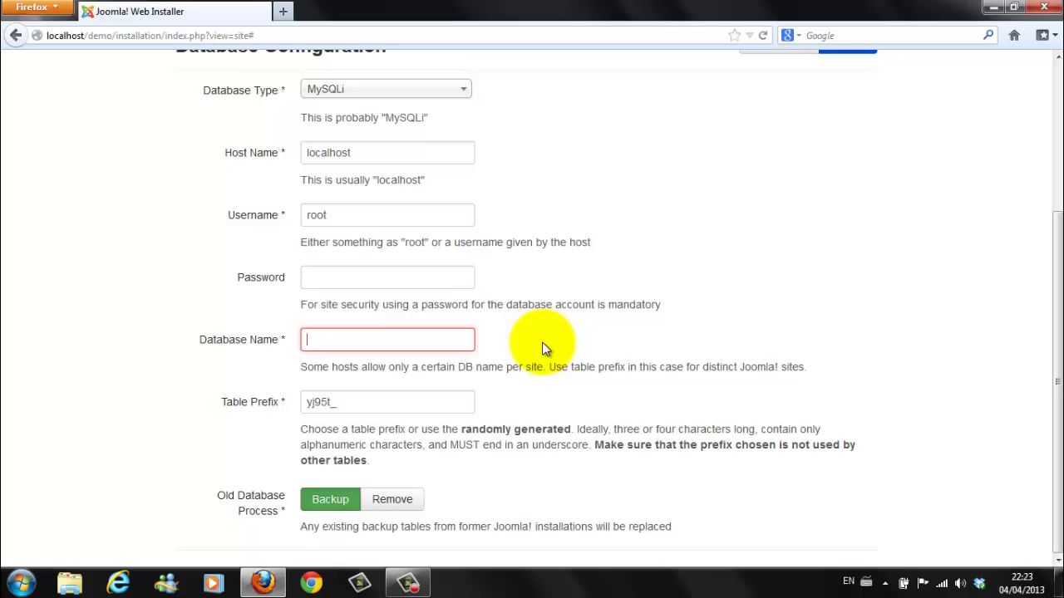
text(j)
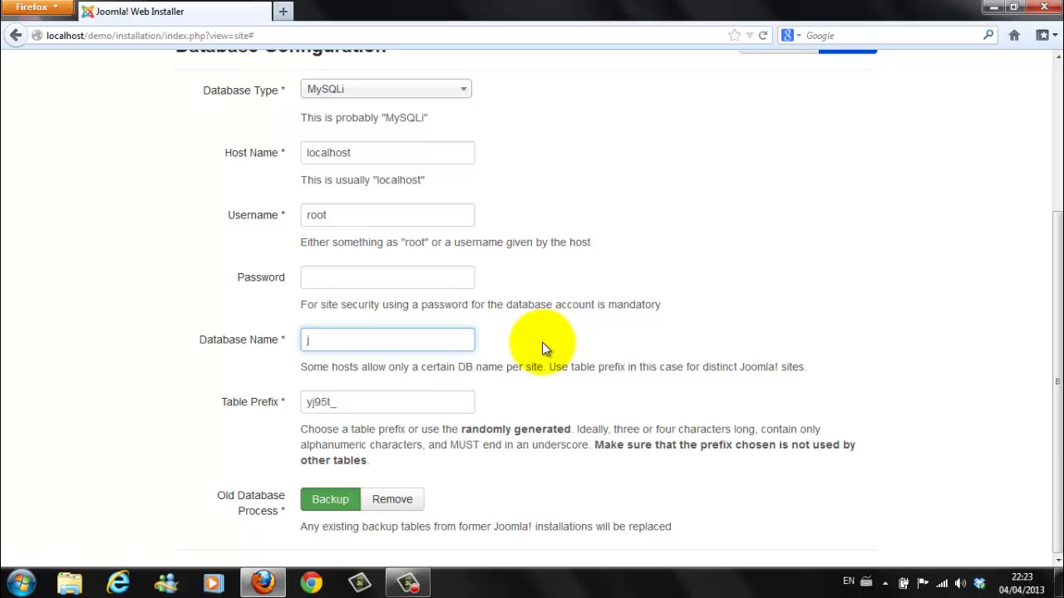
text(oomla)
scroll(593, 299, up, 4)
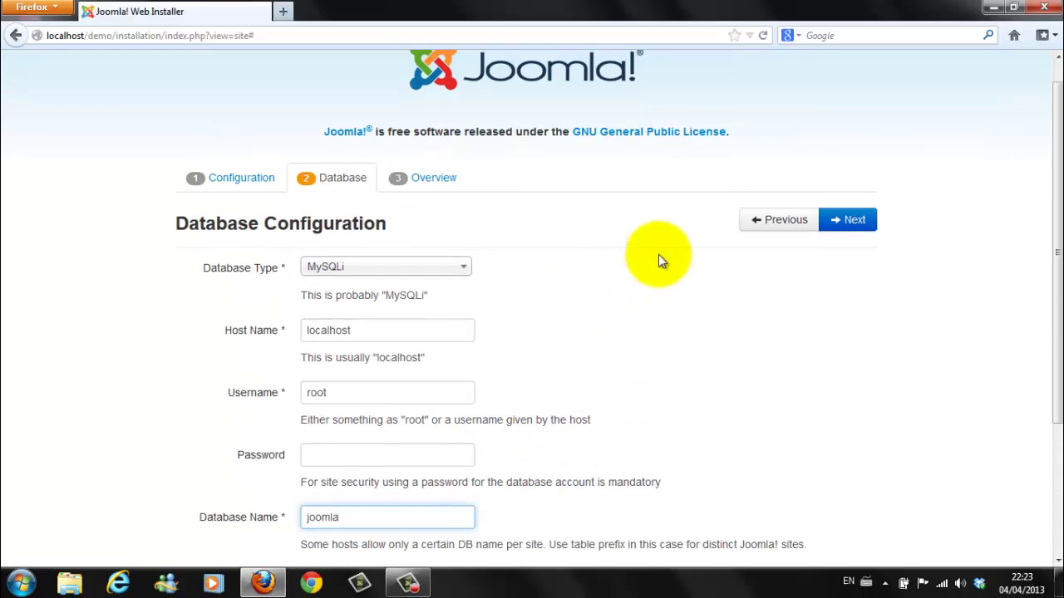
Step: On the Overview step, select Test English (GB) Sample Data and review the summary
click(845, 224)
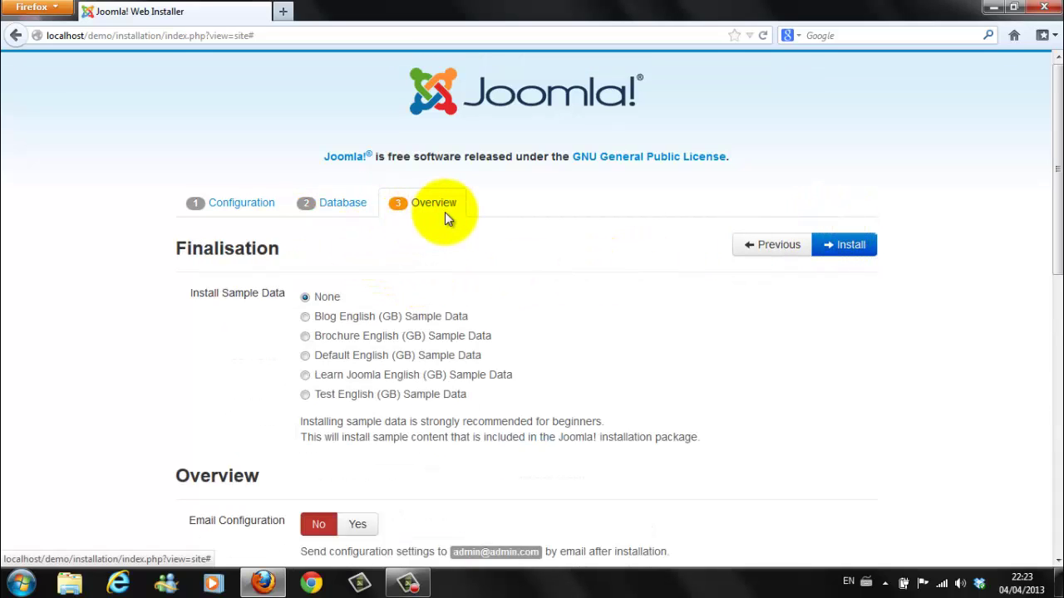
scroll(377, 266, down, 4)
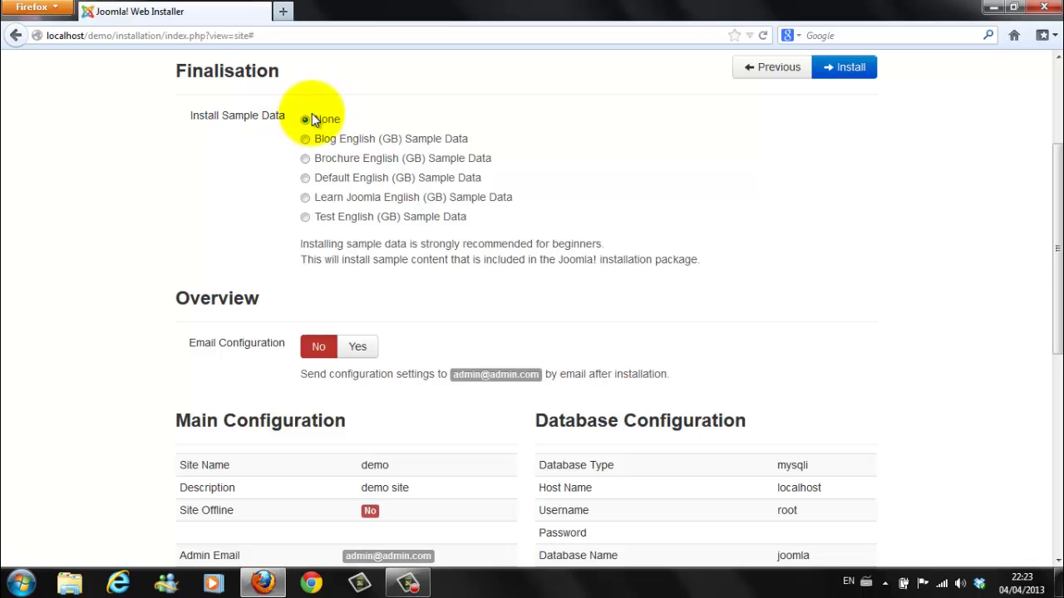
click(305, 218)
scroll(265, 218, down, 3)
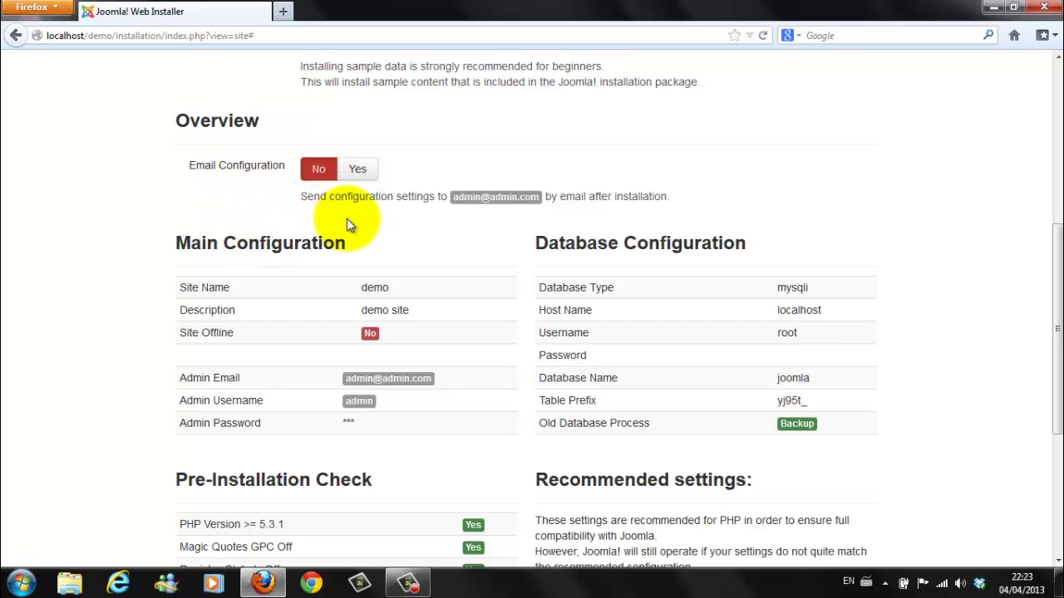
scroll(348, 219, down, 3)
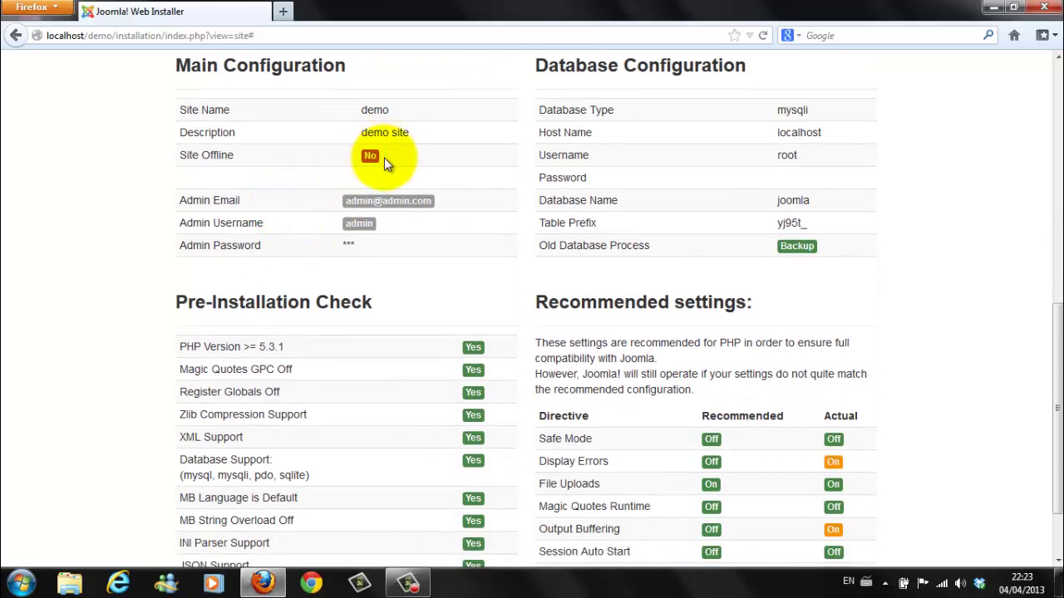
scroll(383, 171, down, 2)
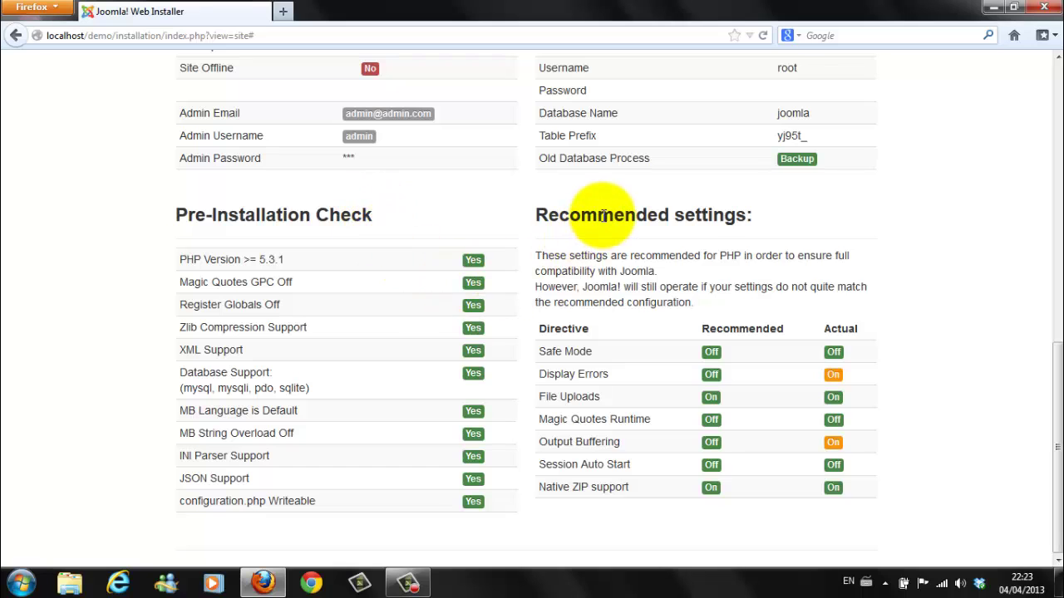
scroll(593, 214, up, 2)
scroll(586, 202, up, 5)
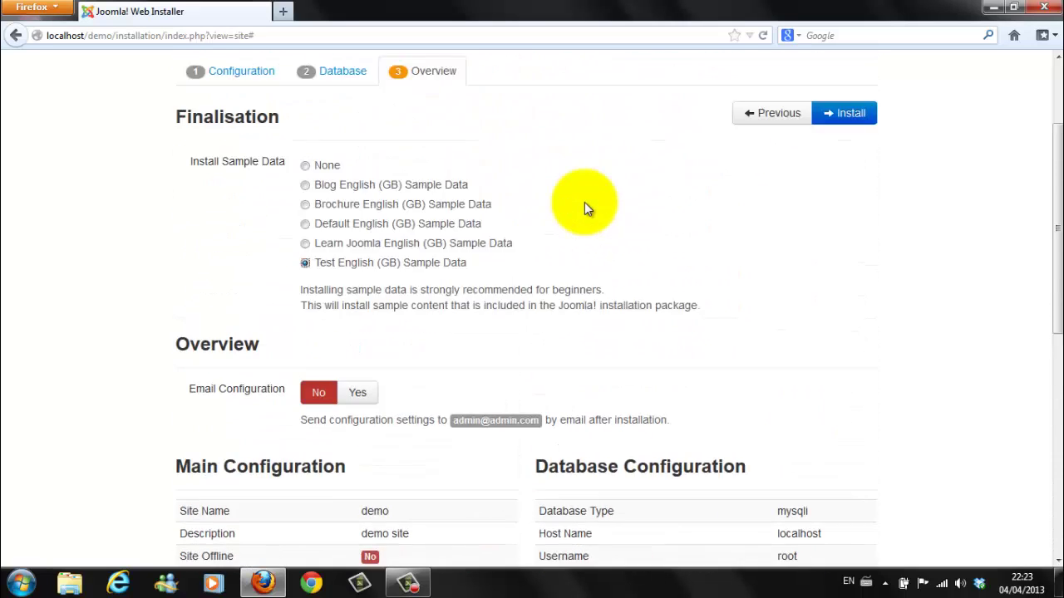
scroll(584, 202, up, 1)
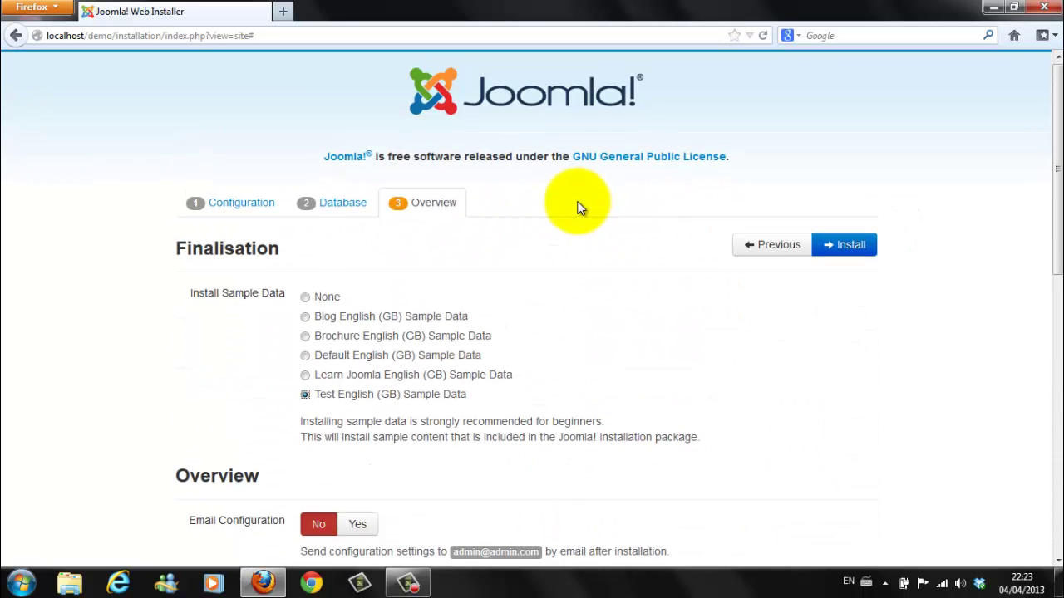
Step: Install Joomla, then remove the installation folder once installation completes
click(843, 249)
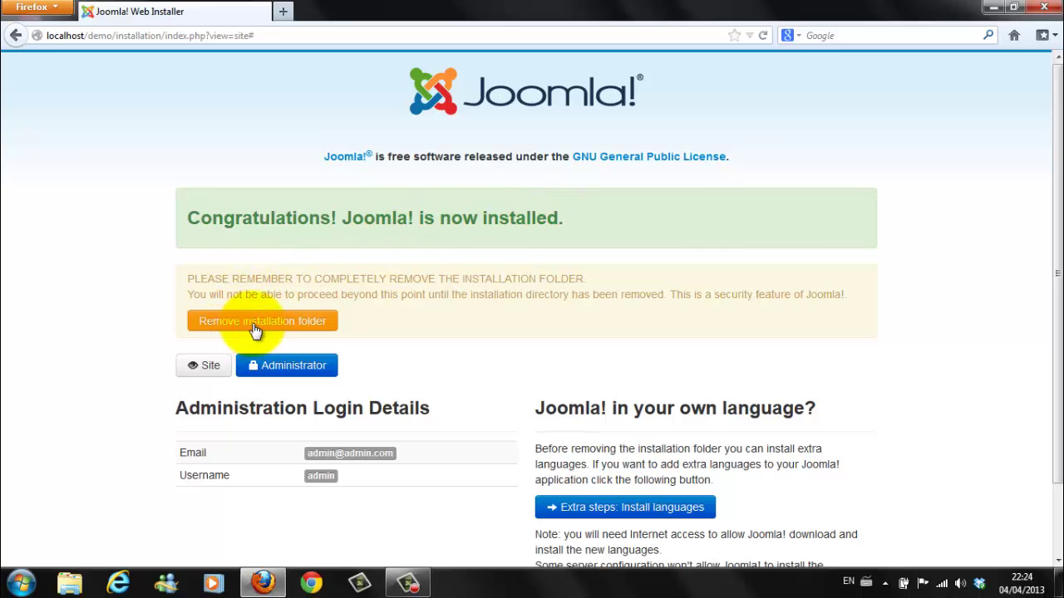
click(256, 329)
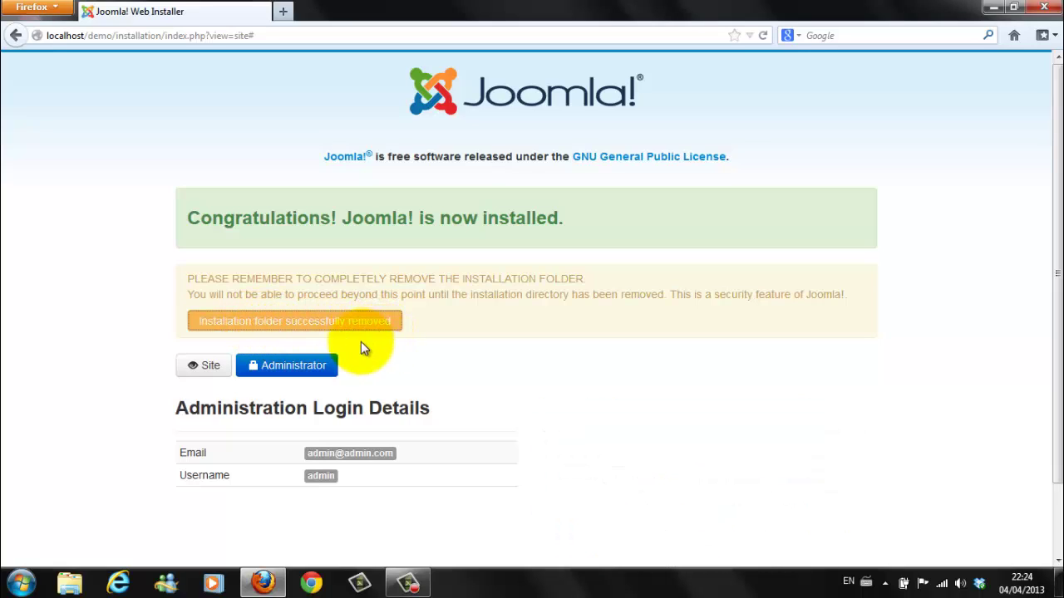
scroll(362, 341, down, 2)
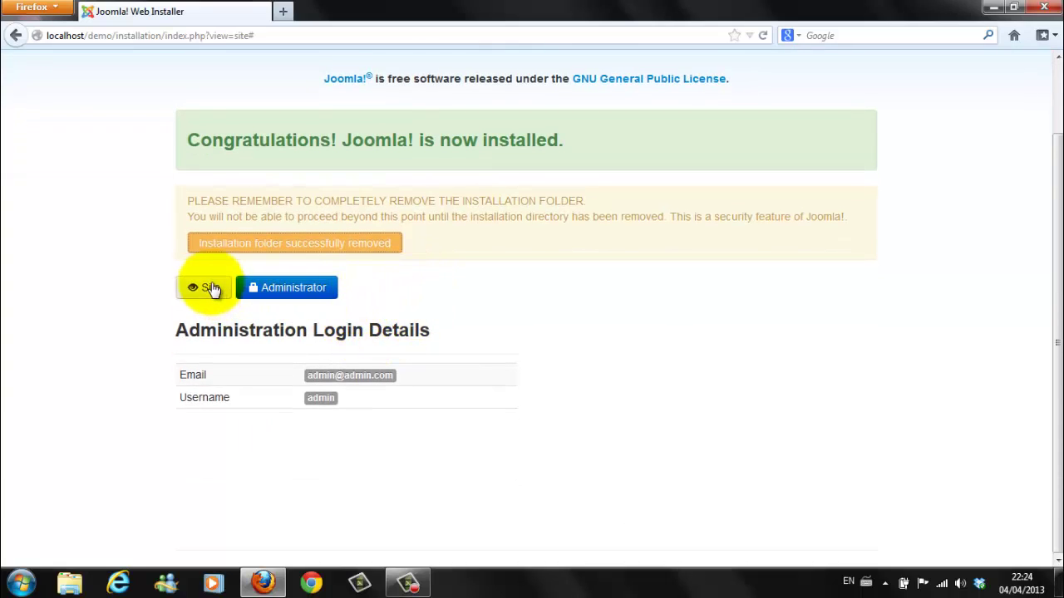
Step: Log in to the Joomla administrator back end with the admin user name and its password
click(288, 291)
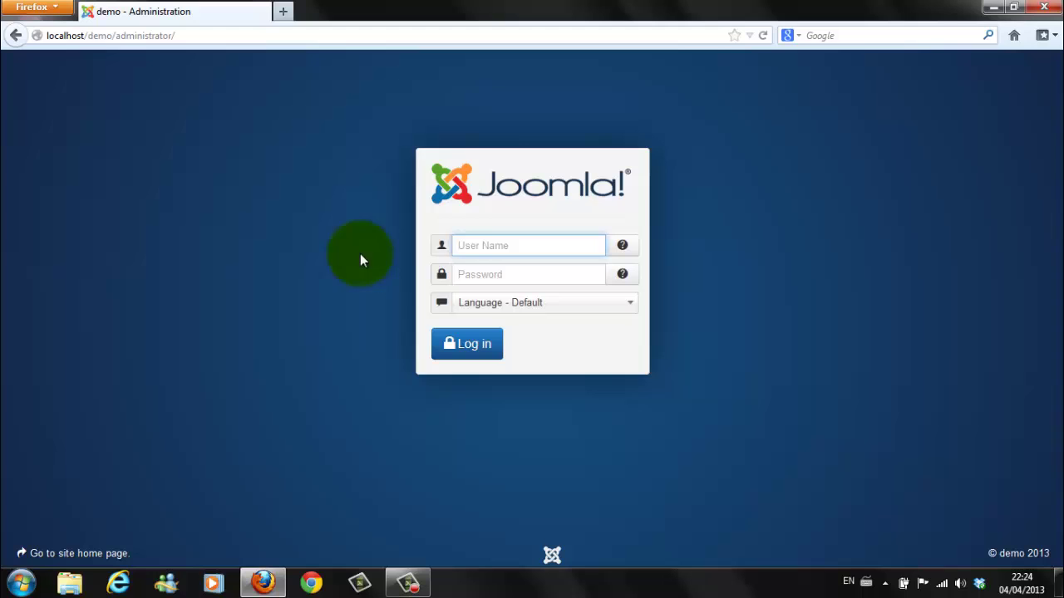
click(469, 246)
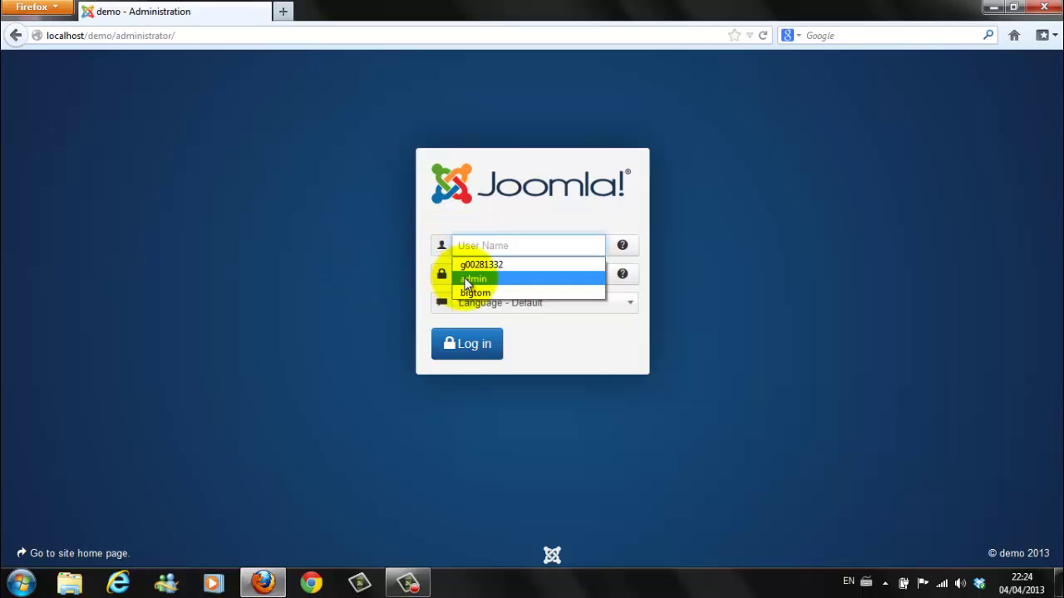
click(466, 279)
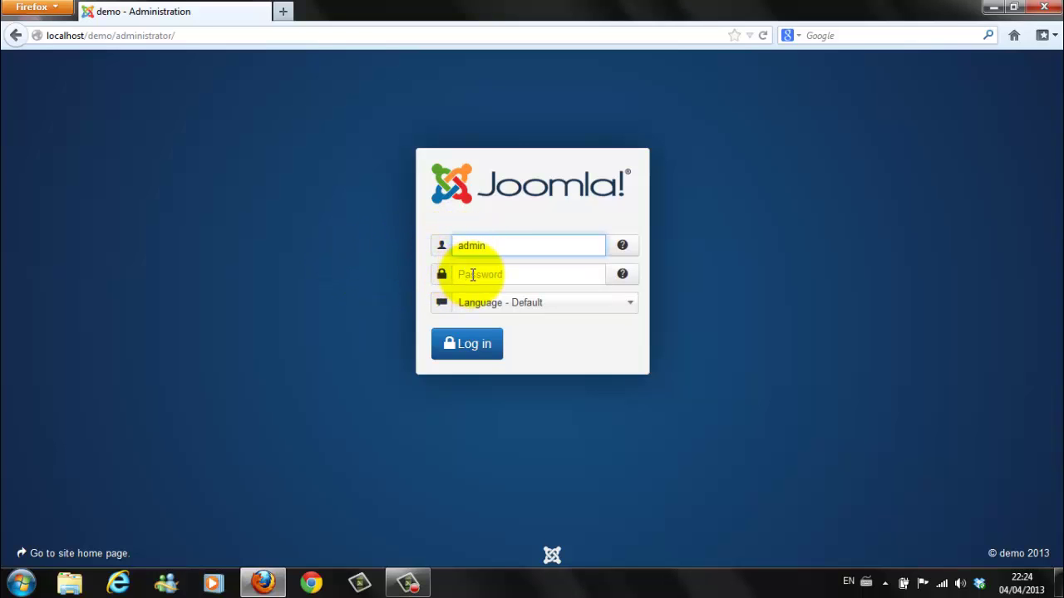
click(472, 275)
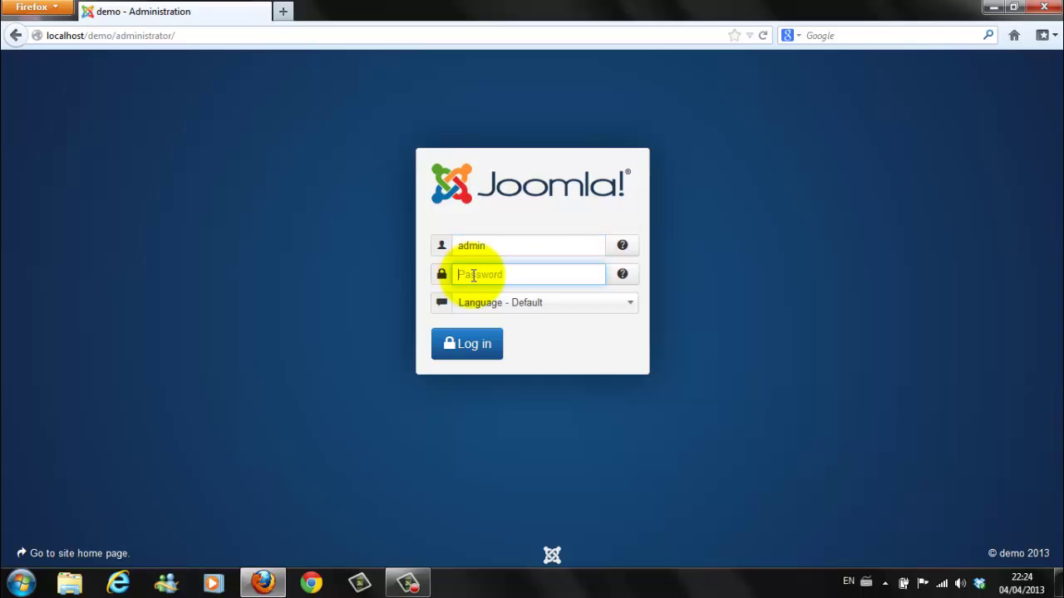
text(admin1234)
click(481, 355)
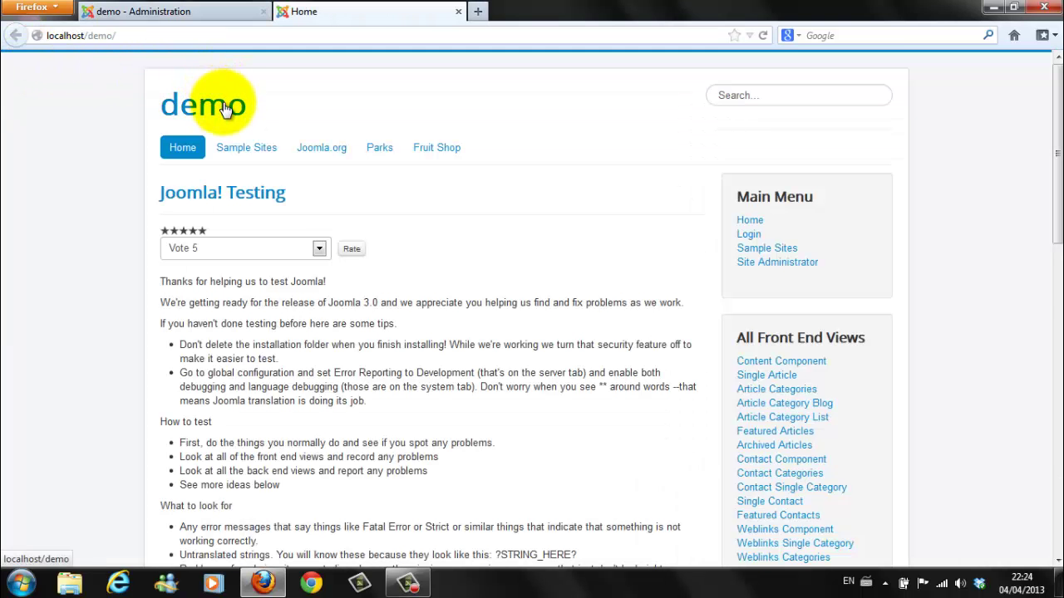
Step: Glance over the demo front-end home page, then switch back to the demo - Administration tab
scroll(221, 100, down, 4)
scroll(241, 142, up, 4)
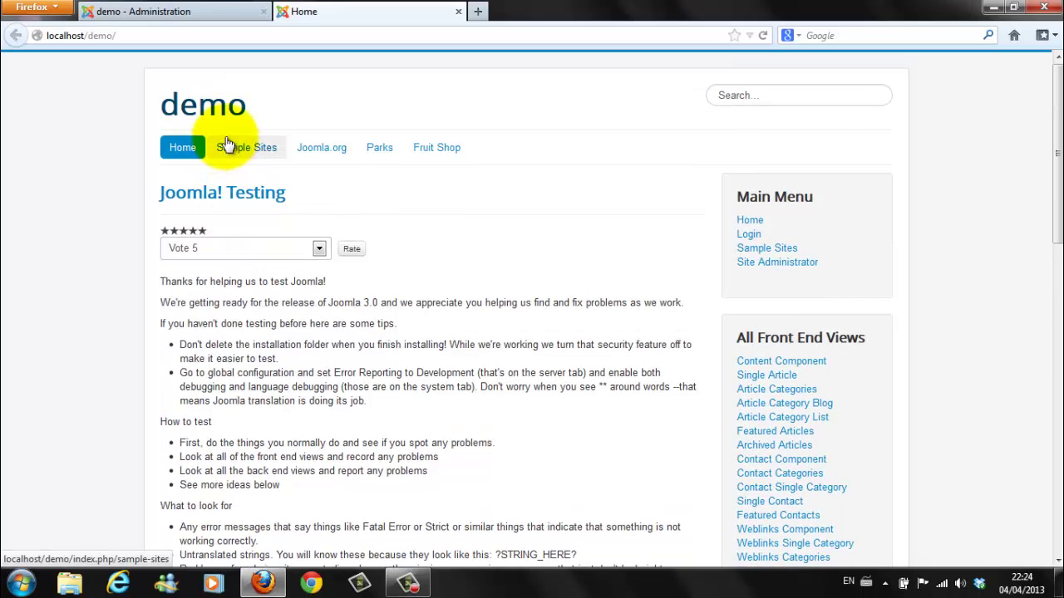
click(154, 17)
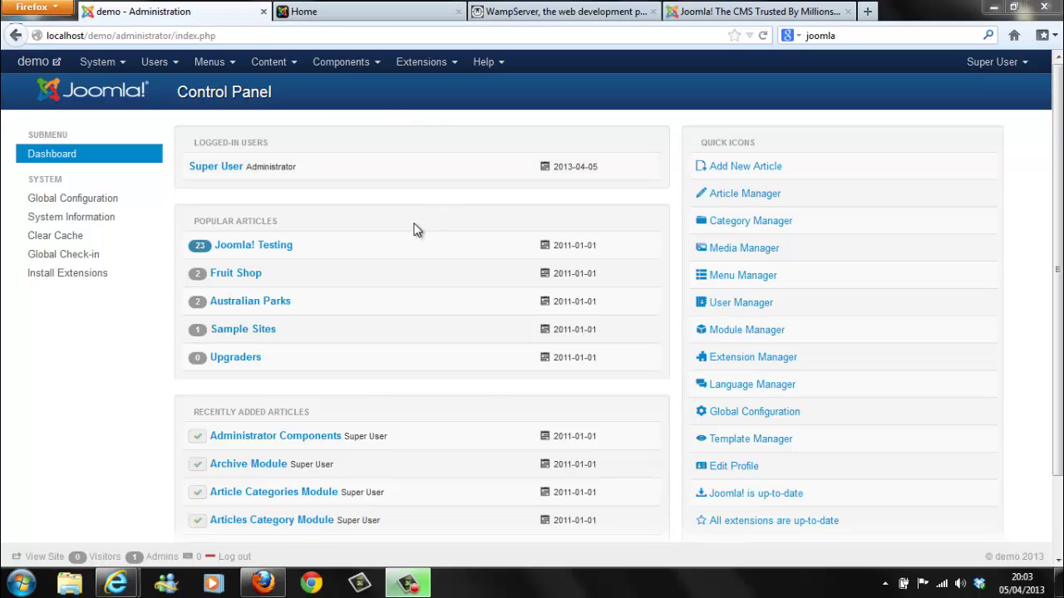
click(713, 10)
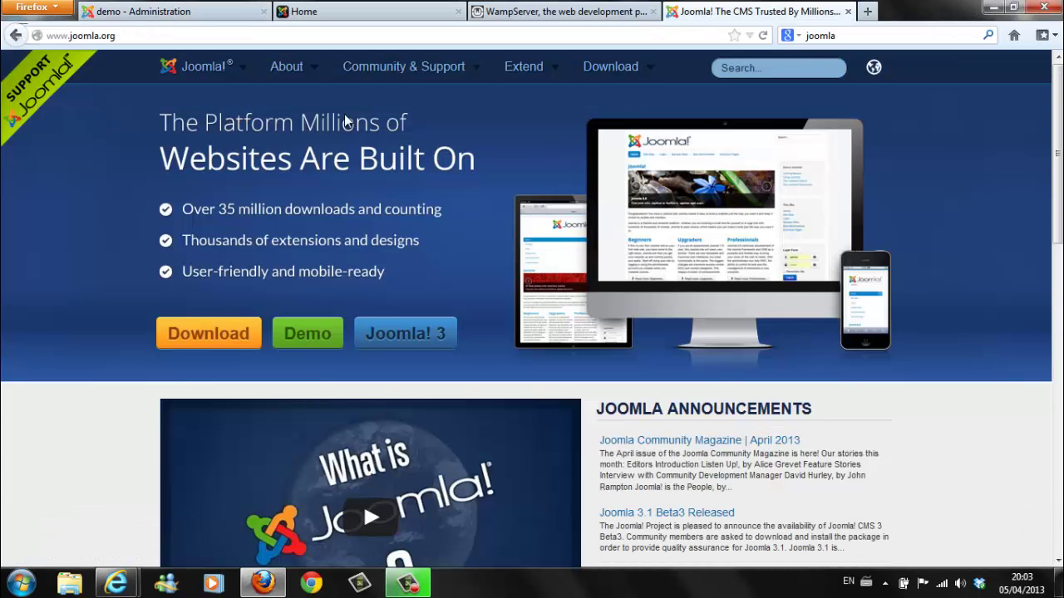
mouse_move(291, 73)
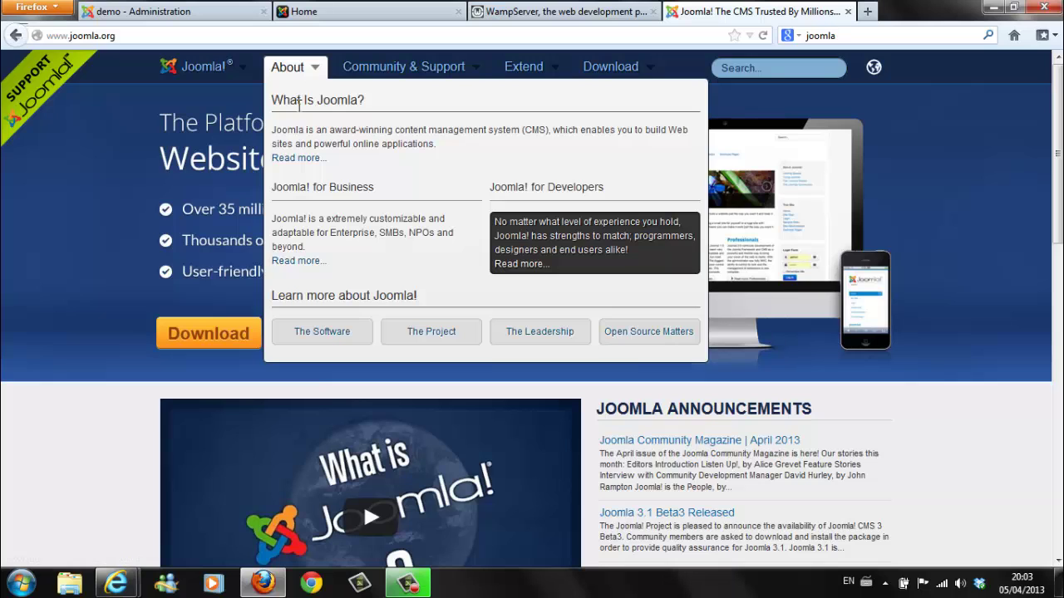
click(542, 12)
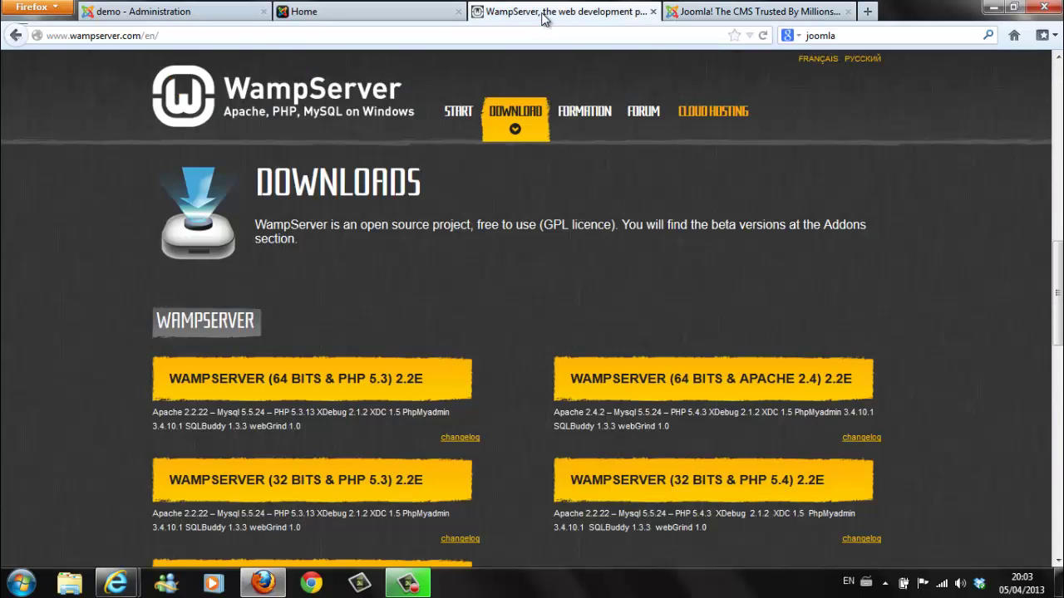
scroll(347, 226, down, 2)
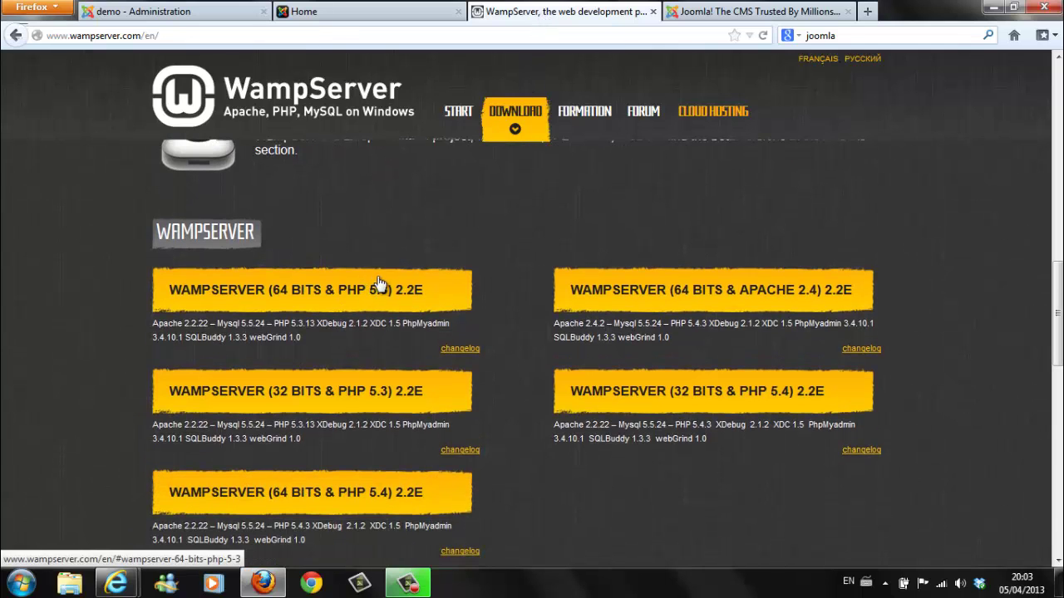
click(710, 12)
click(605, 68)
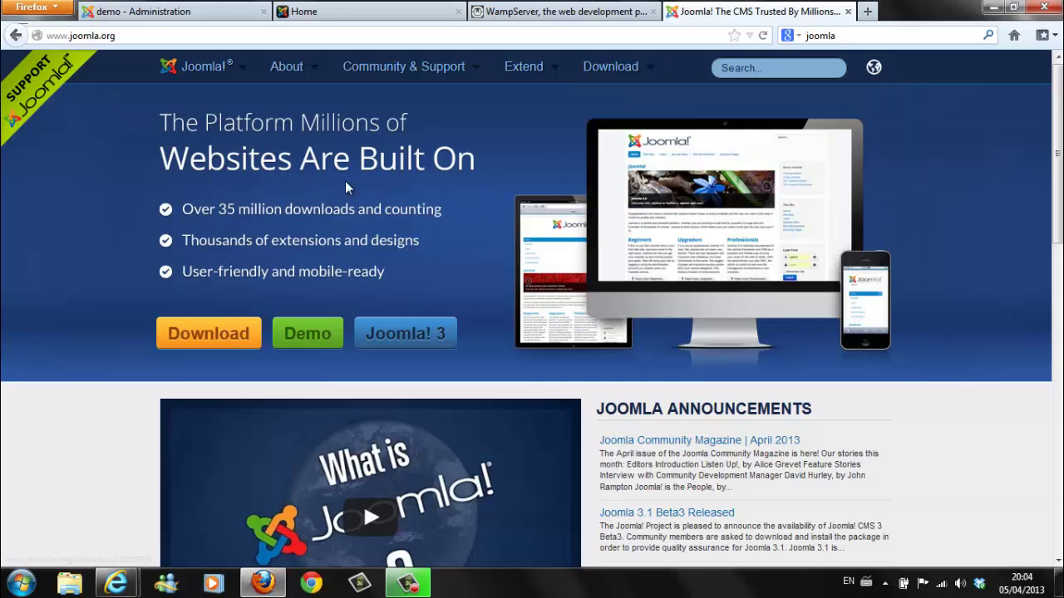
click(195, 17)
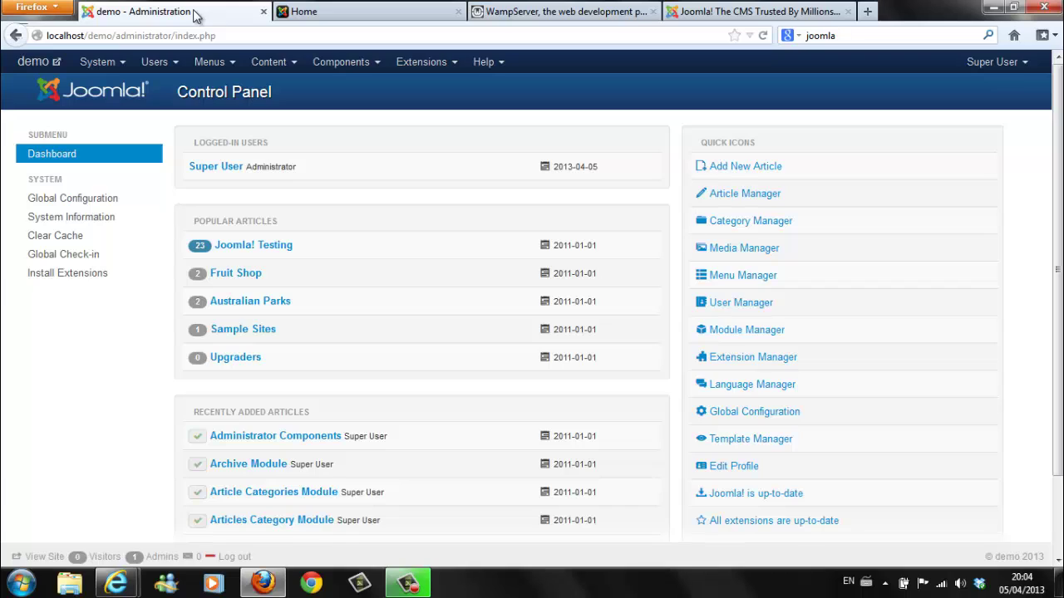